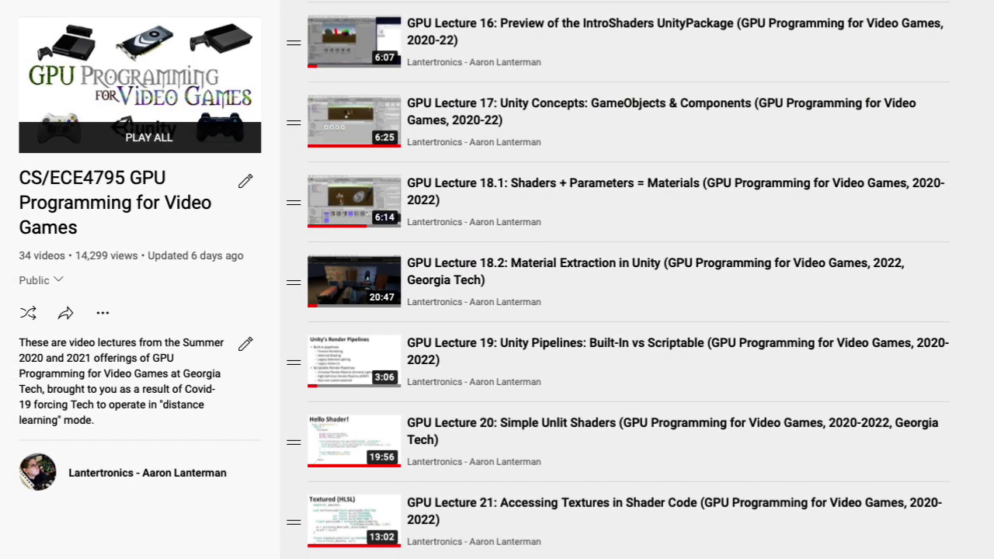
# - Look through the GPU Programming for Video Games playlist from Lecture 16 to Lecture 25
pyautogui.scroll(-2, 629, 279)
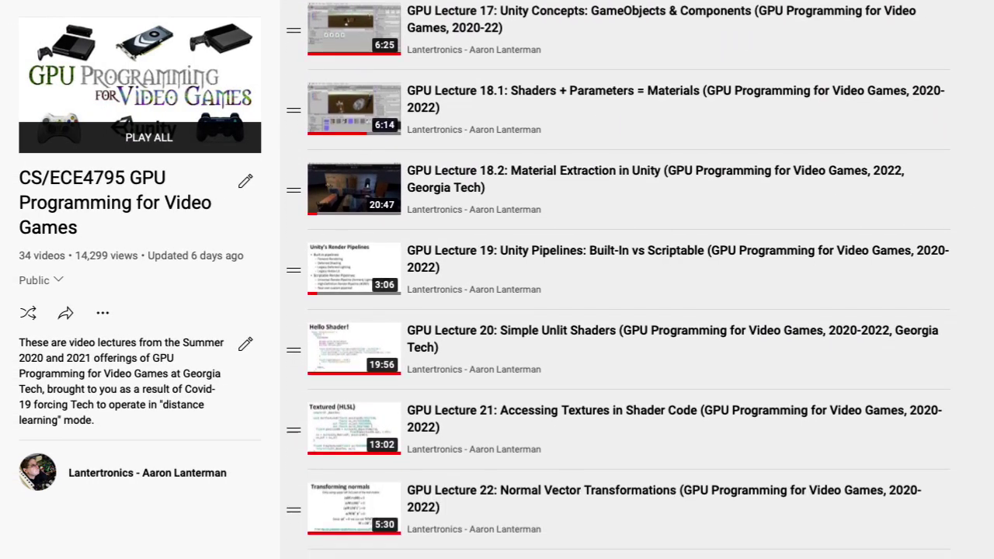
pyautogui.scroll(-2, 629, 279)
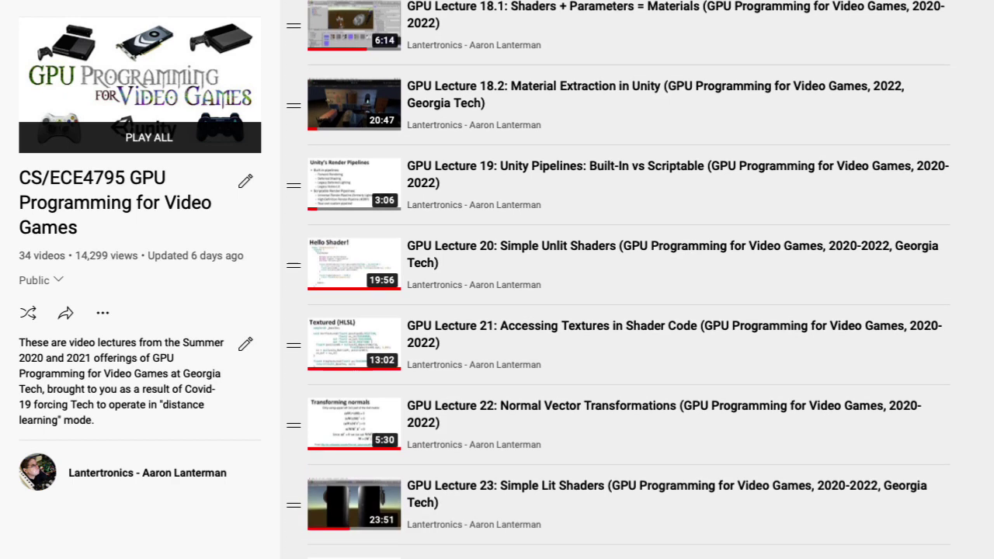
pyautogui.scroll(-3, 630, 280)
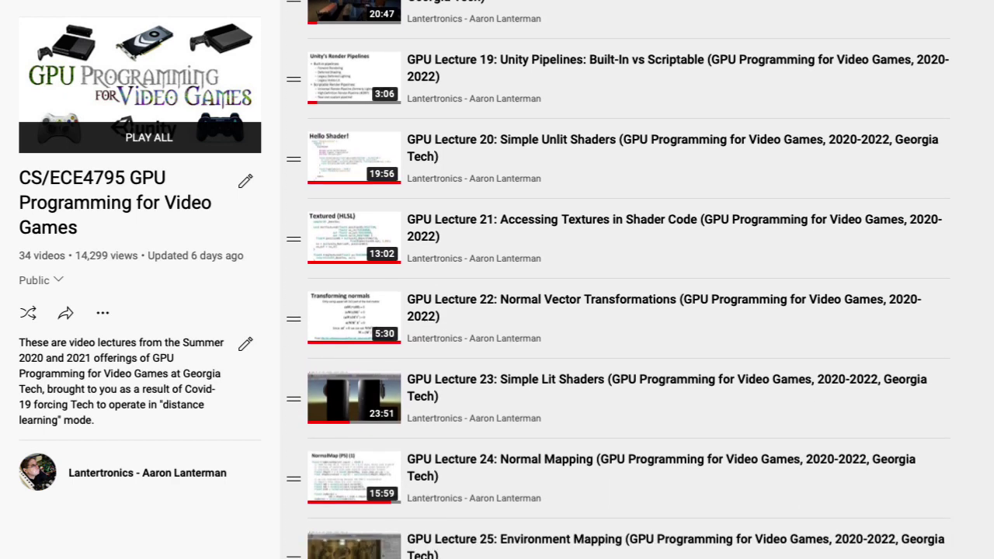
pyautogui.scroll(-2, 629, 279)
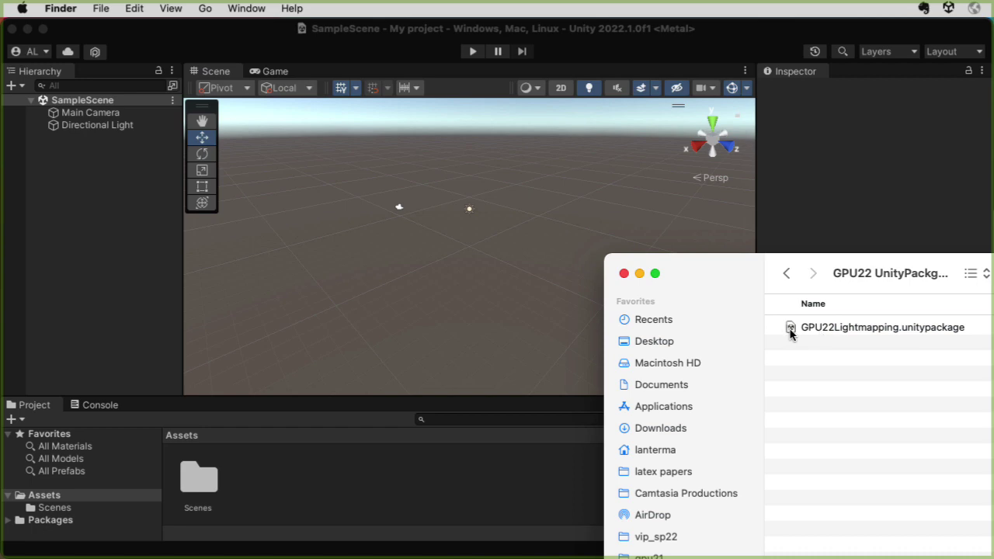
# - Import the full GPU22Lightmapping.unitypackage into the Unity project's Assets folder and open the imported Scenes folder
pyautogui.moveTo(790, 332); pyautogui.dragTo(50, 497)
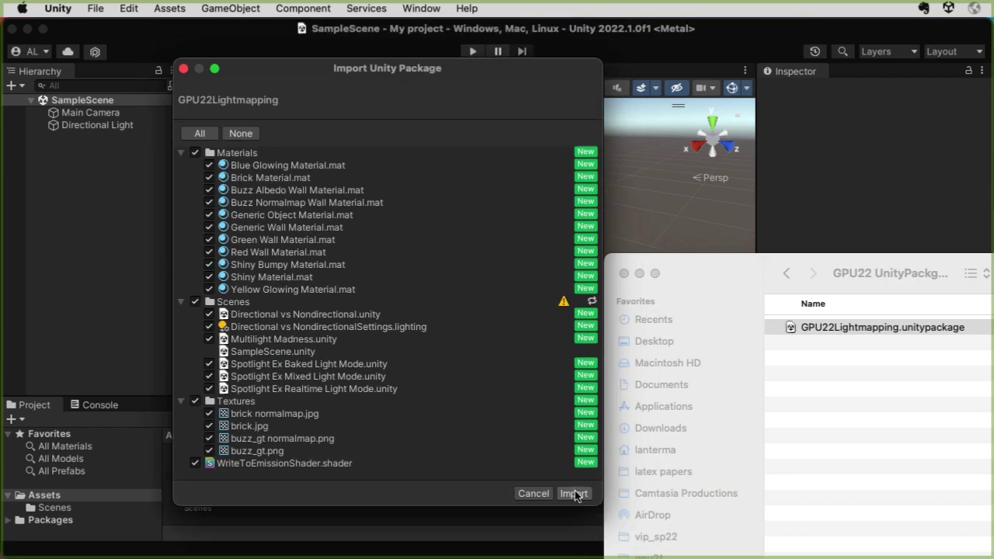
pyautogui.click(574, 495)
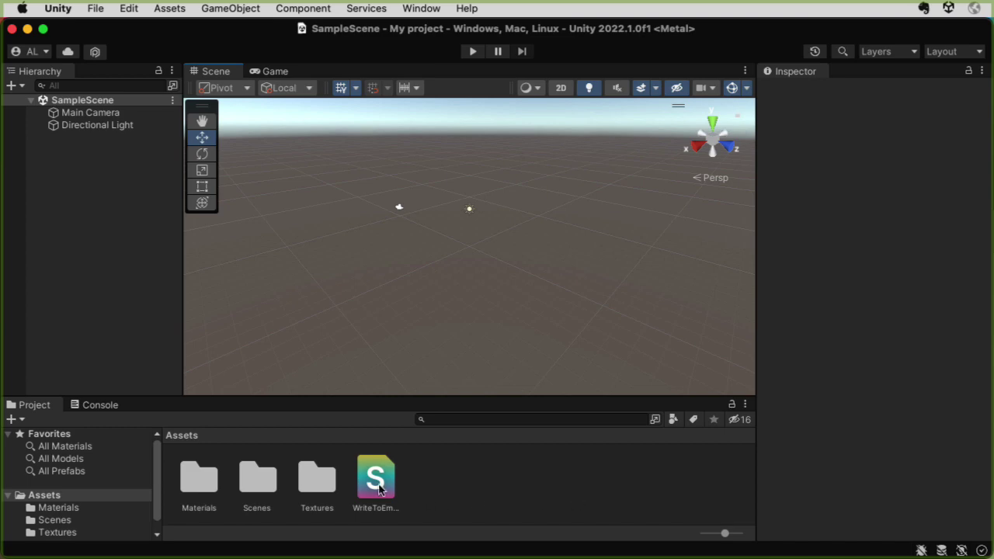
pyautogui.click(259, 482)
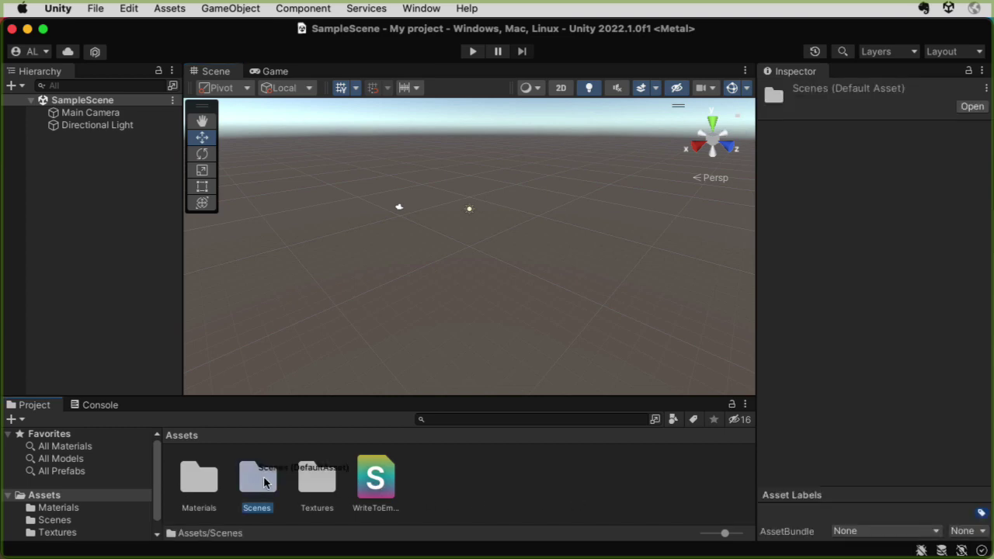
pyautogui.doubleClick(268, 483)
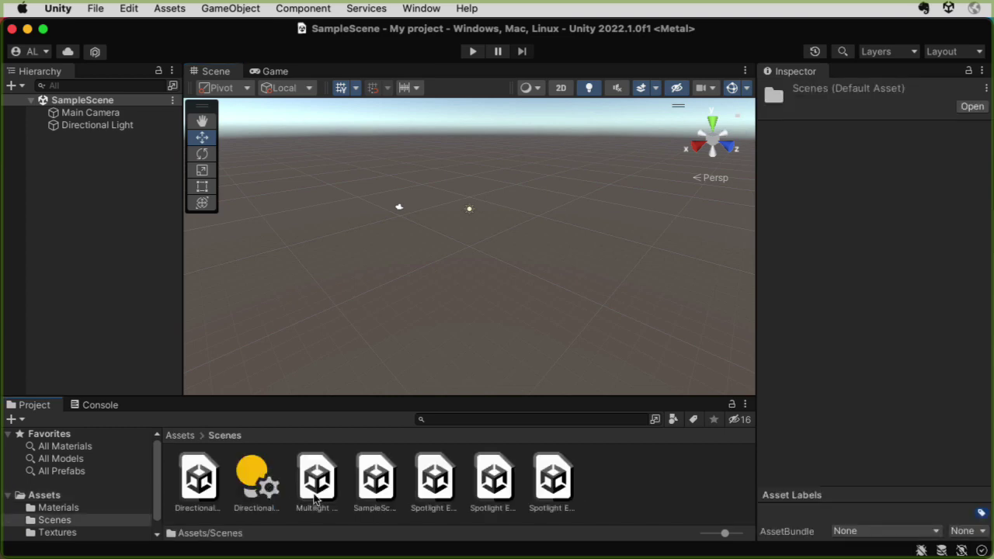
# - Compare the spotlight example scenes, open Spotlight Ex Realtime Light Mode and show it in the Game view
pyautogui.click(494, 488)
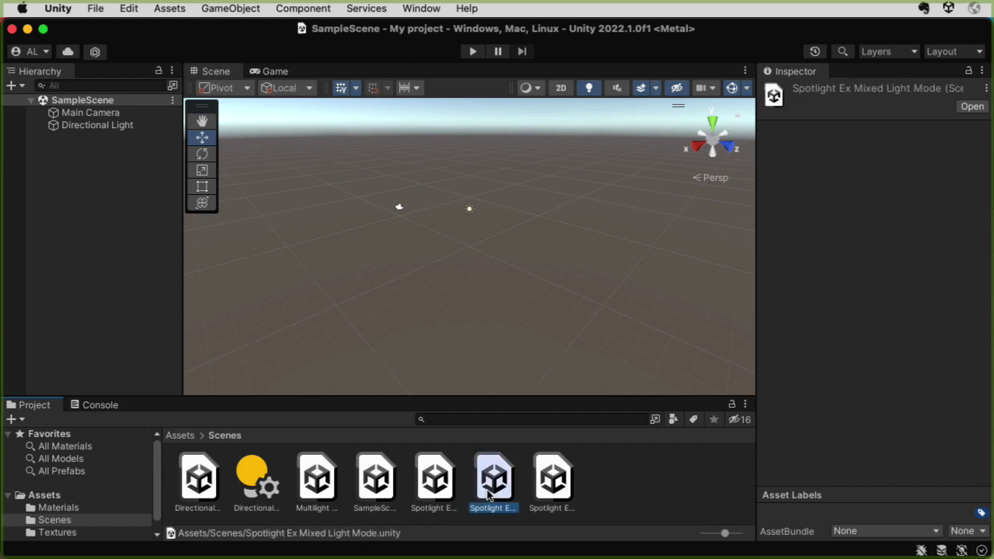
pyautogui.click(440, 484)
pyautogui.click(554, 487)
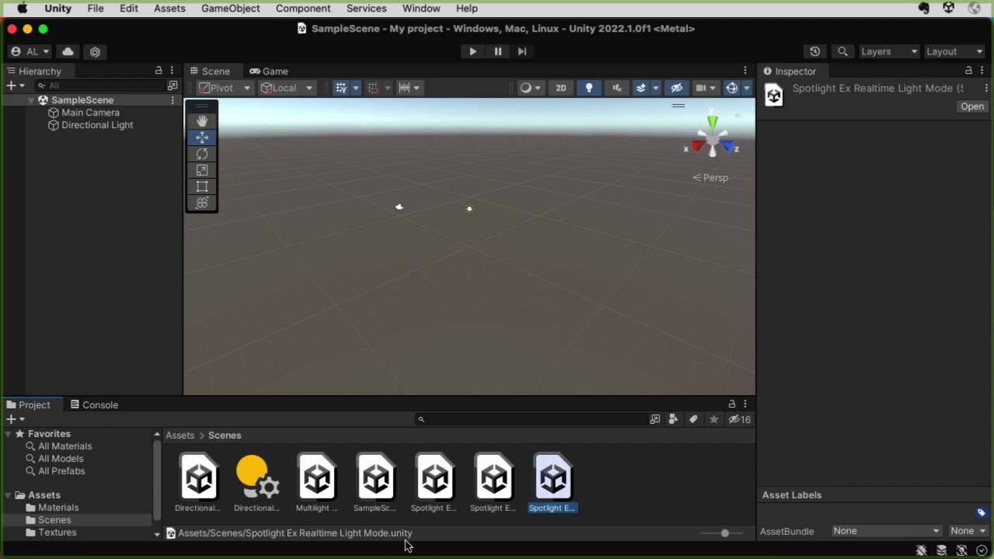
pyautogui.doubleClick(548, 478)
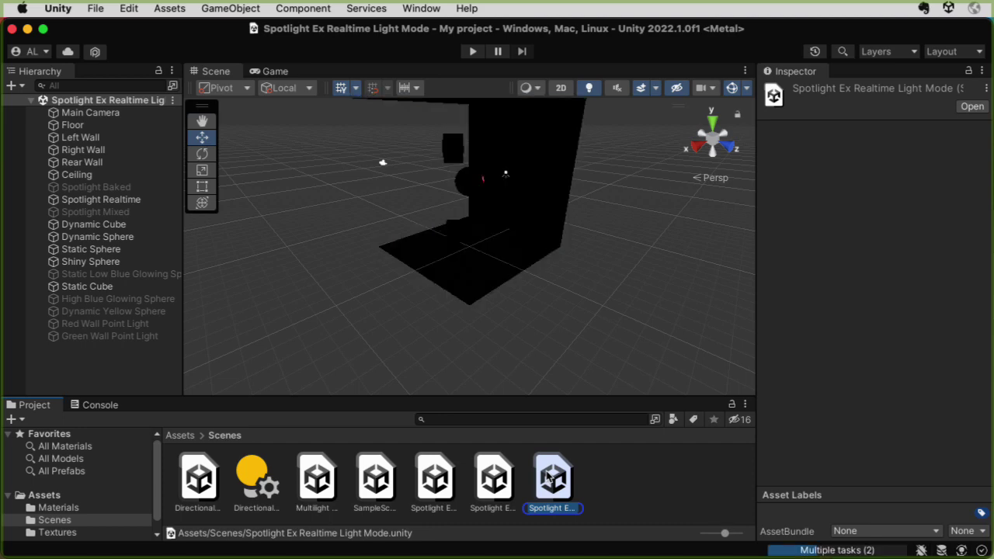
pyautogui.click(272, 71)
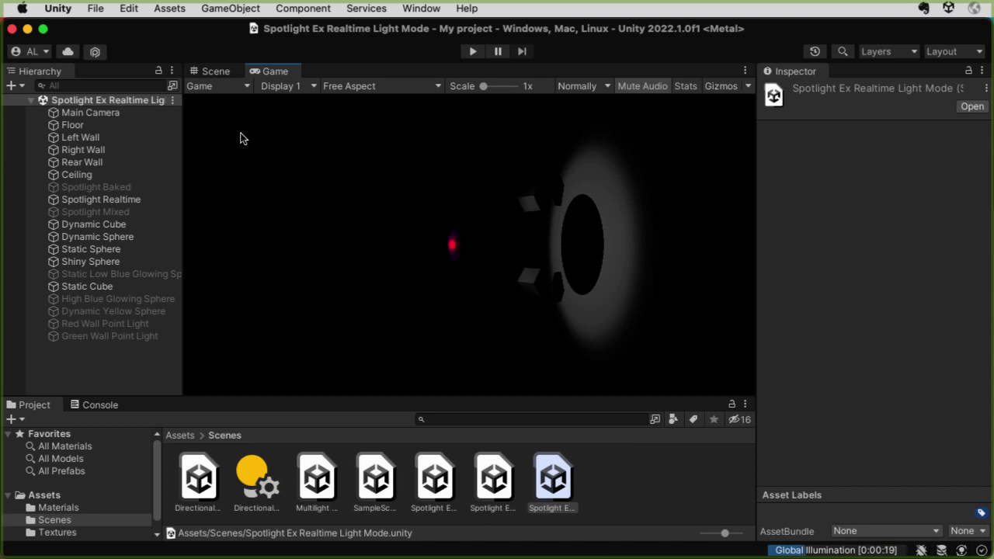
# - Change the project's Player color space to Linear and close the Project Settings
pyautogui.click(129, 9)
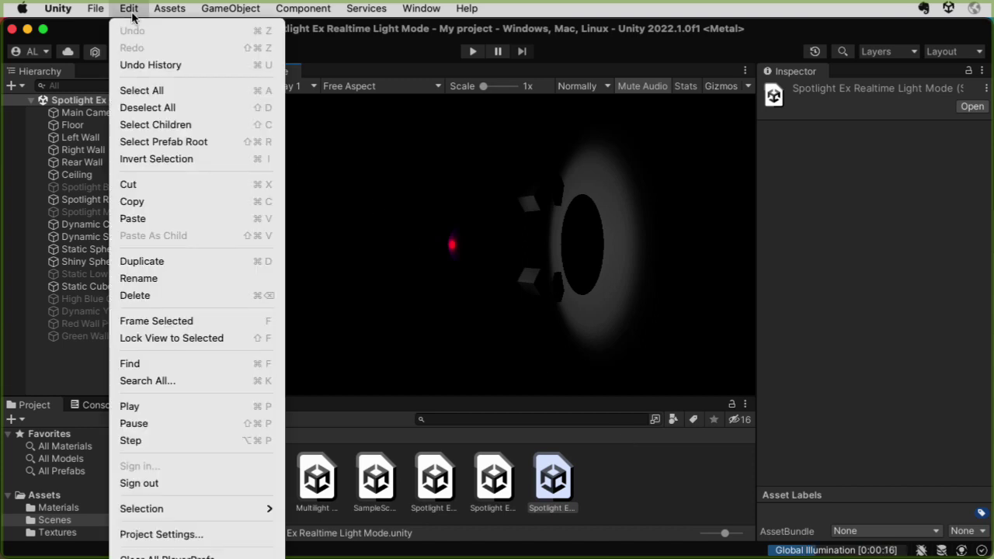
pyautogui.click(168, 534)
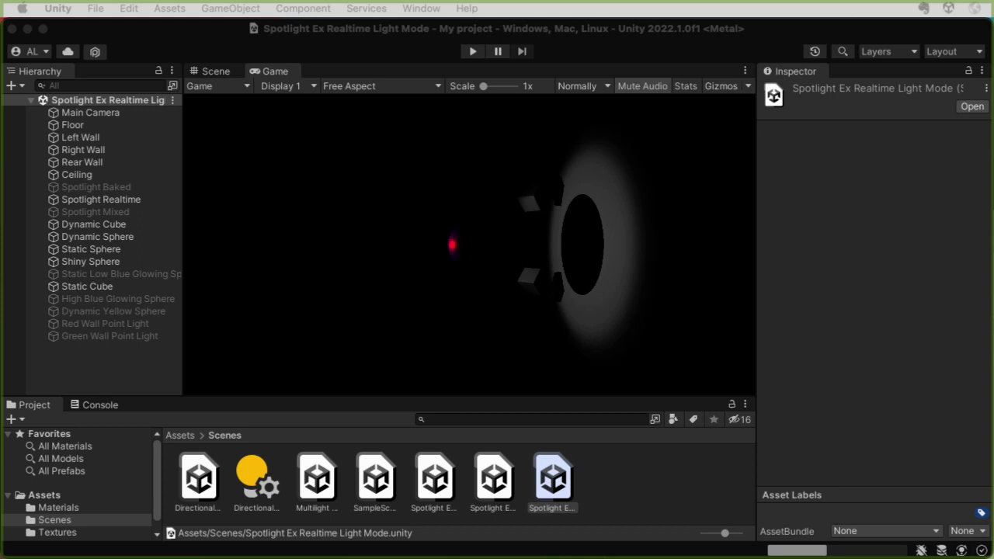
pyautogui.moveTo(582, 350); pyautogui.dragTo(528, 68)
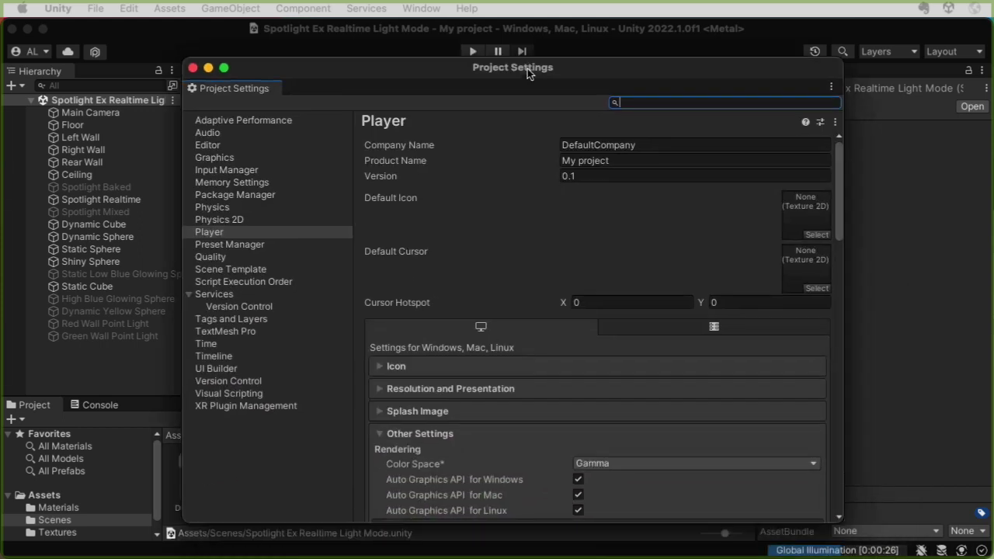
pyautogui.click(600, 466)
pyautogui.click(604, 477)
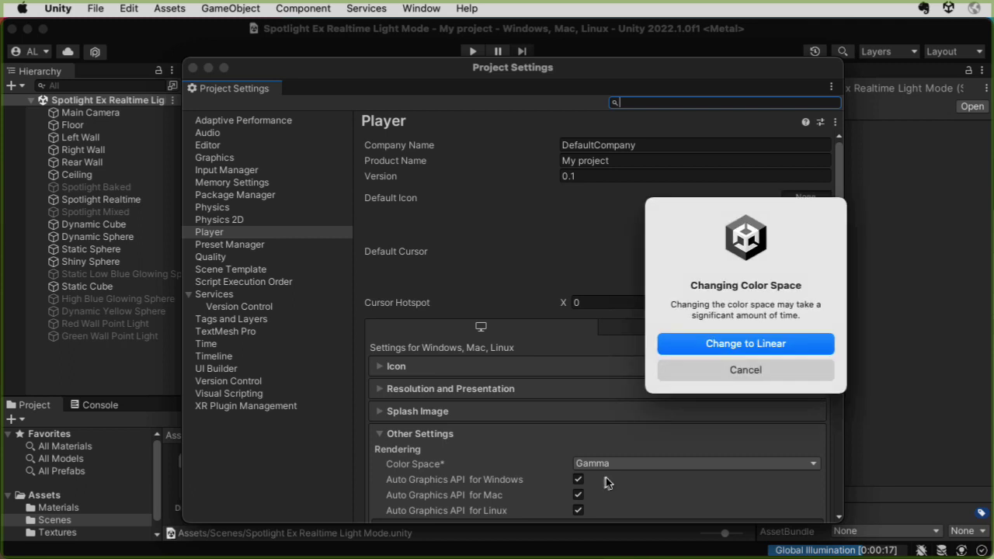
pyautogui.click(737, 344)
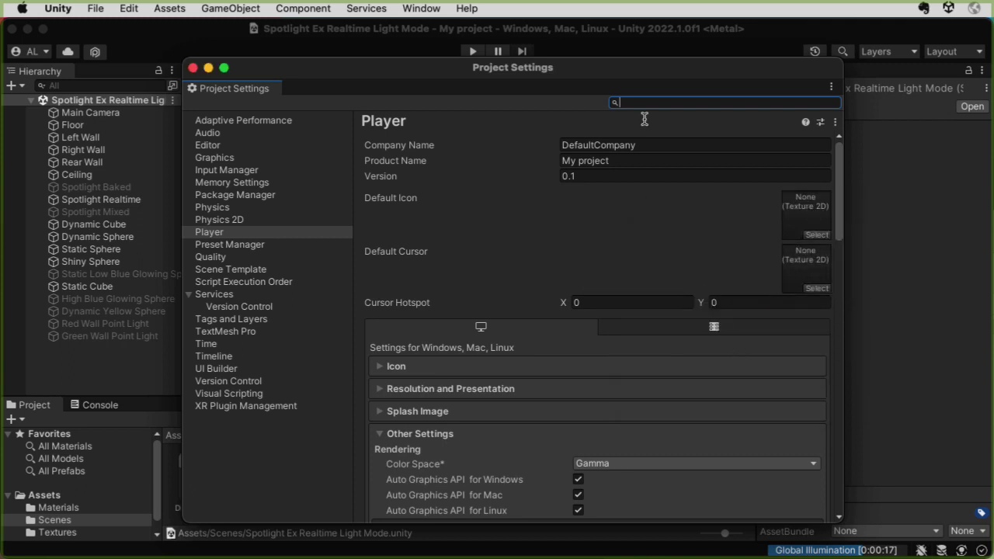
pyautogui.press('super+w')
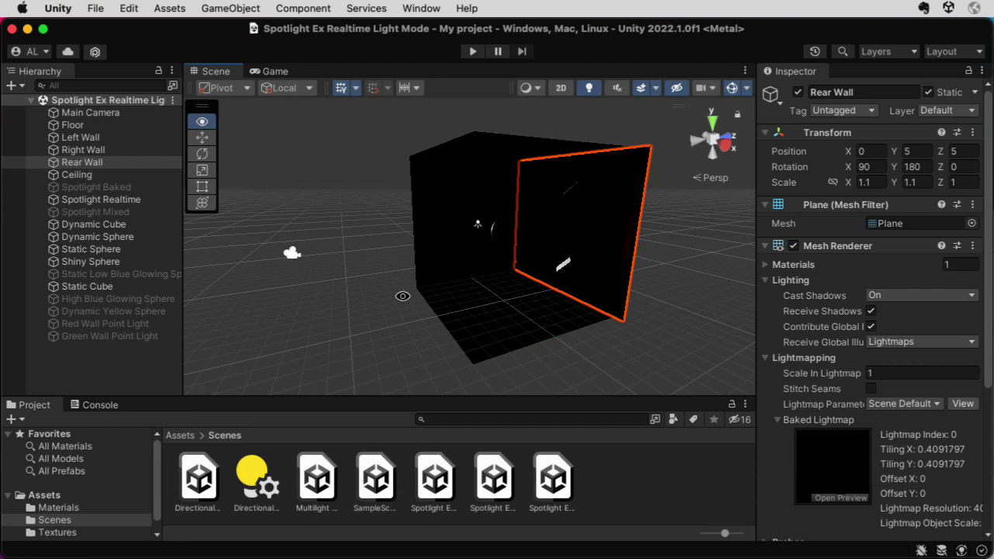
# - Examine the room's objects in the Scene view, including the shiny sphere, the cubes, the walls and the floor
pyautogui.keyDown('alt'); pyautogui.moveTo(402, 295); pyautogui.dragTo(657, 290); pyautogui.keyUp('alt')
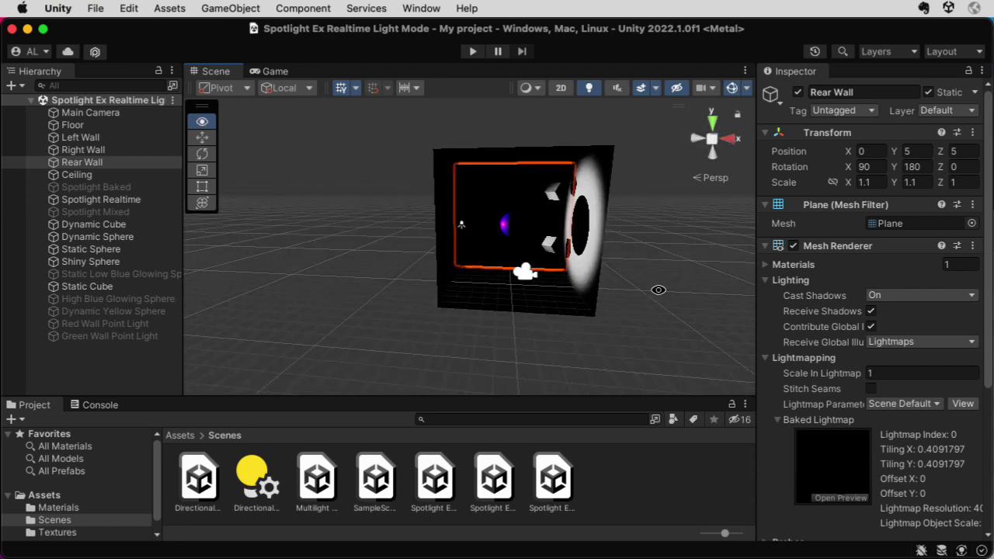
pyautogui.scroll(8, 658, 291)
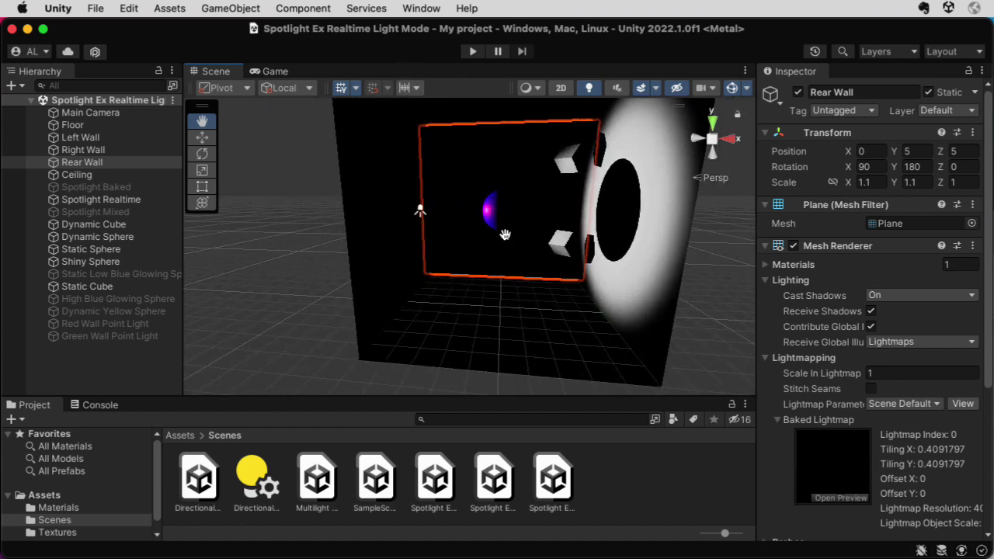
pyautogui.click(202, 137)
pyautogui.click(493, 223)
pyautogui.click(574, 169)
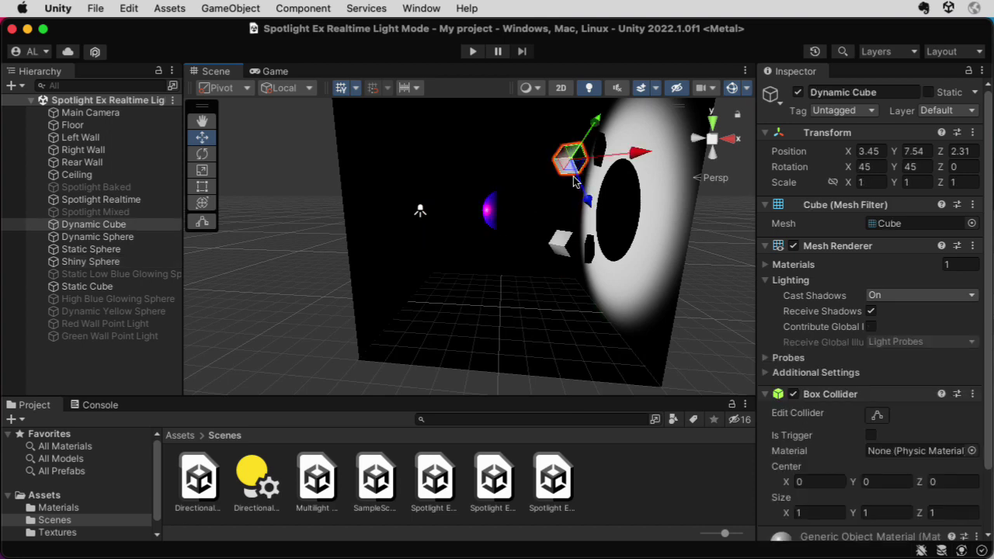
pyautogui.click(563, 251)
pyautogui.click(665, 238)
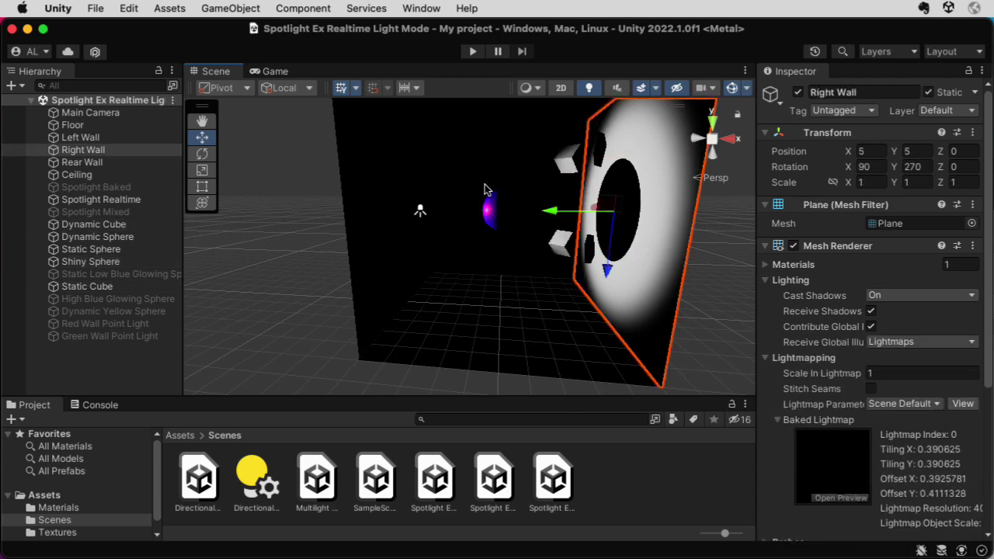
pyautogui.click(469, 219)
pyautogui.click(397, 252)
pyautogui.click(483, 325)
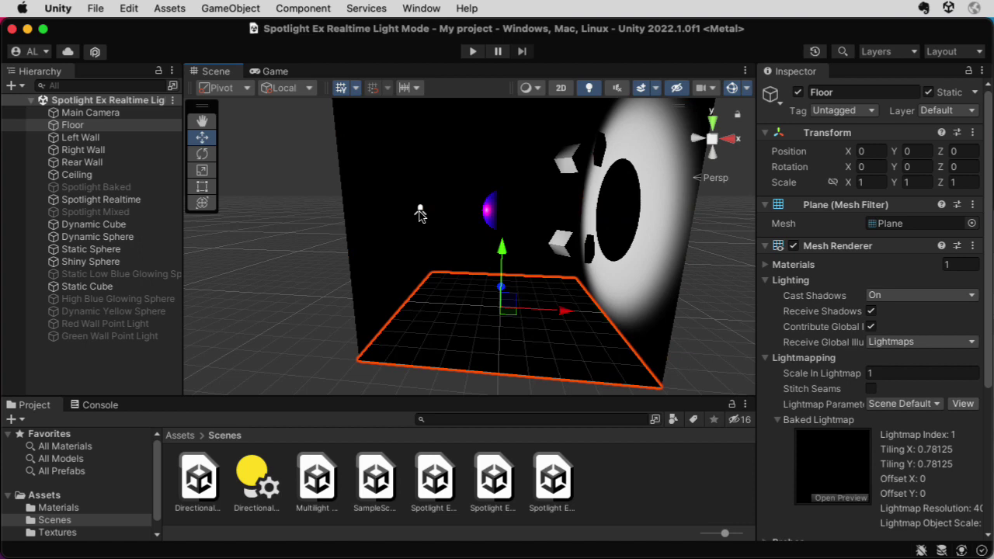
# - Try widening Spotlight Realtime's spot angle to 160, and restore it to 60
pyautogui.click(419, 213)
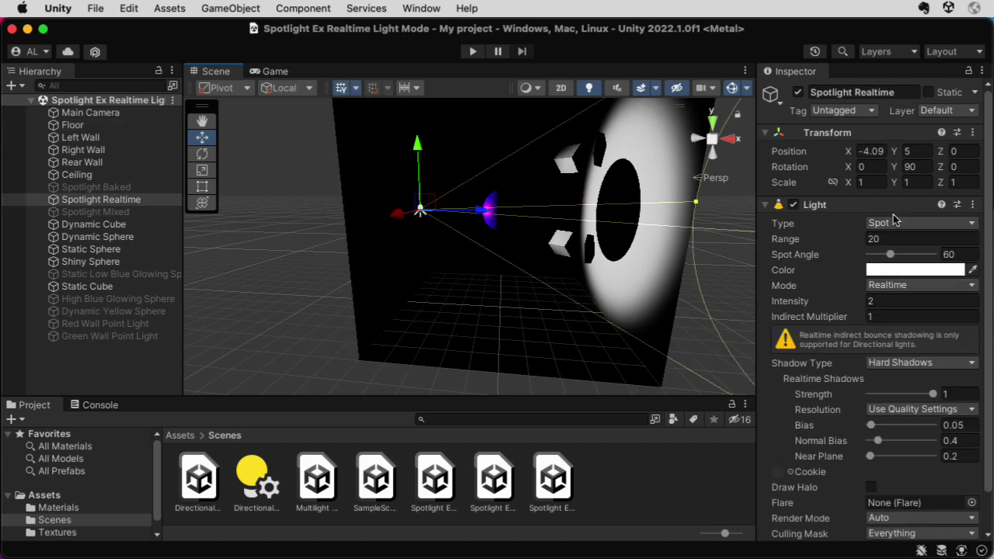
pyautogui.moveTo(899, 261); pyautogui.dragTo(926, 264)
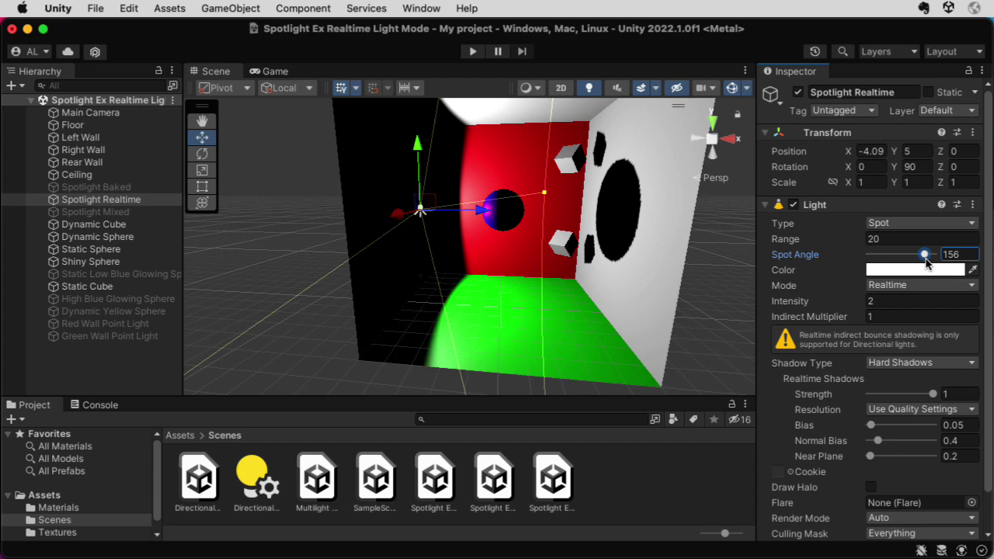
pyautogui.moveTo(927, 263); pyautogui.dragTo(929, 263)
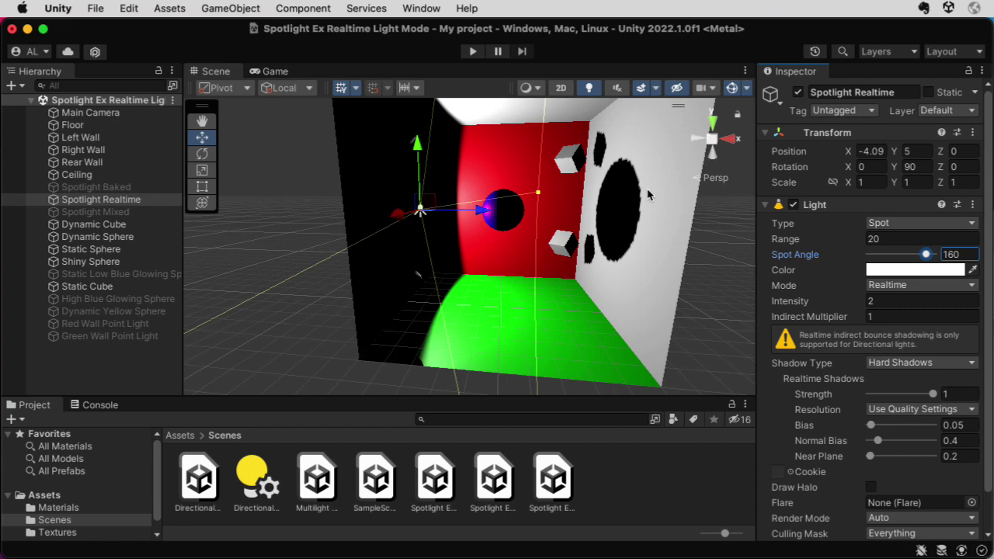
pyautogui.write('60')
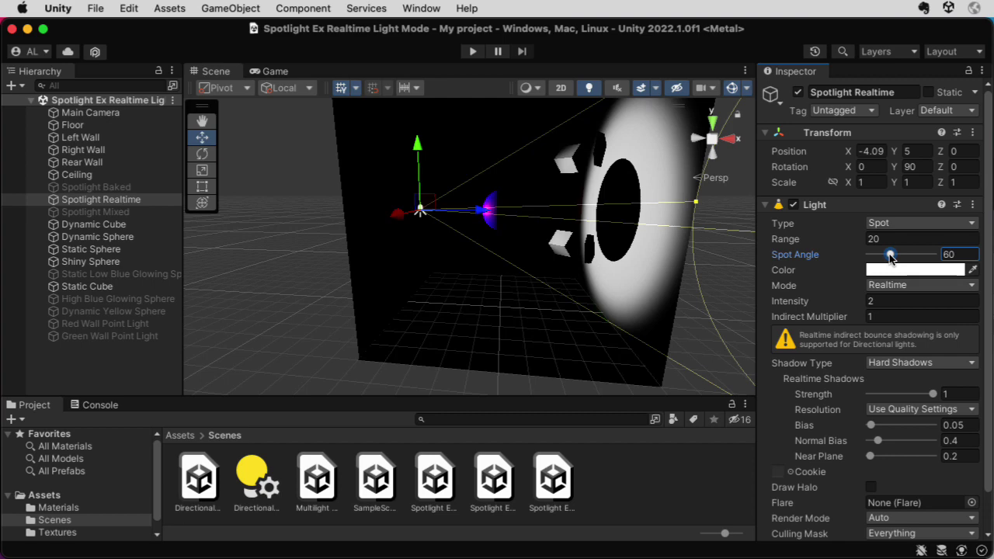
# - Widen the spotlight's angle to 171 and try Very High Resolution shadows before returning the resolution to Use Quality Settings
pyautogui.moveTo(890, 257); pyautogui.dragTo(929, 259)
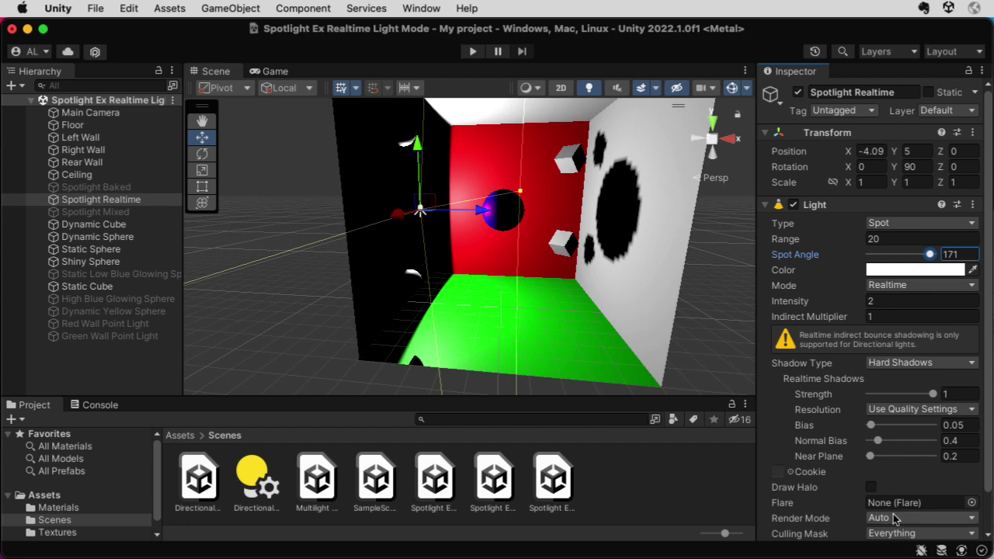
pyautogui.click(912, 411)
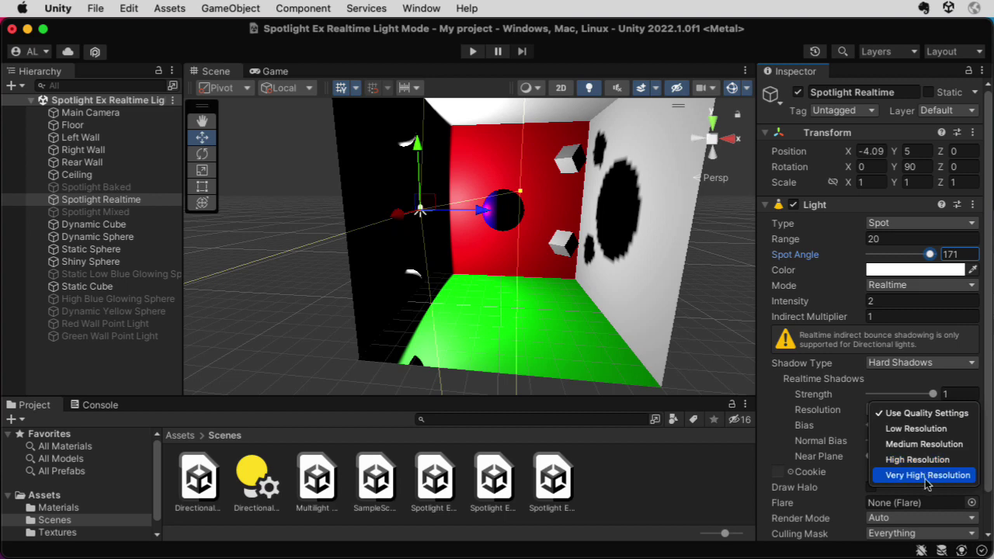
pyautogui.click(926, 475)
pyautogui.click(924, 413)
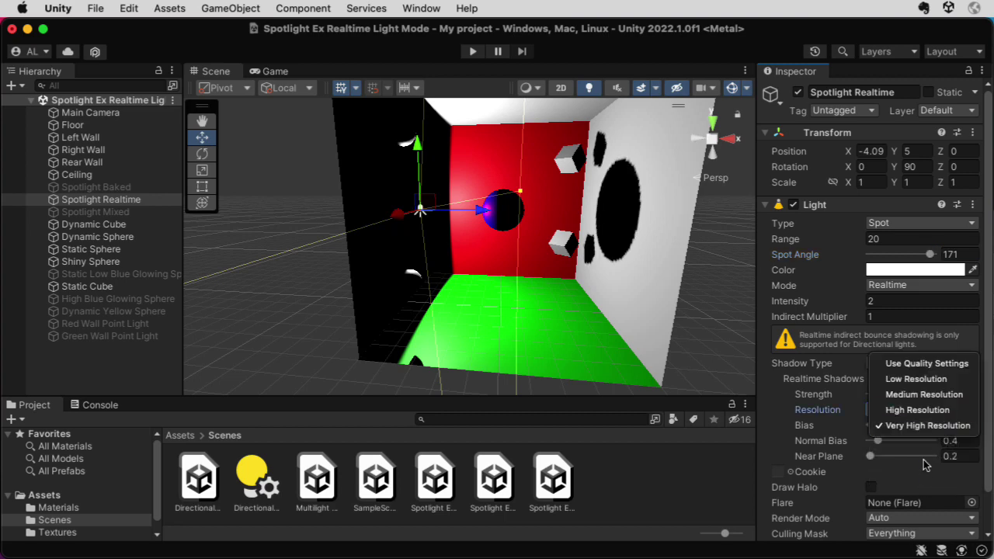
pyautogui.click(919, 365)
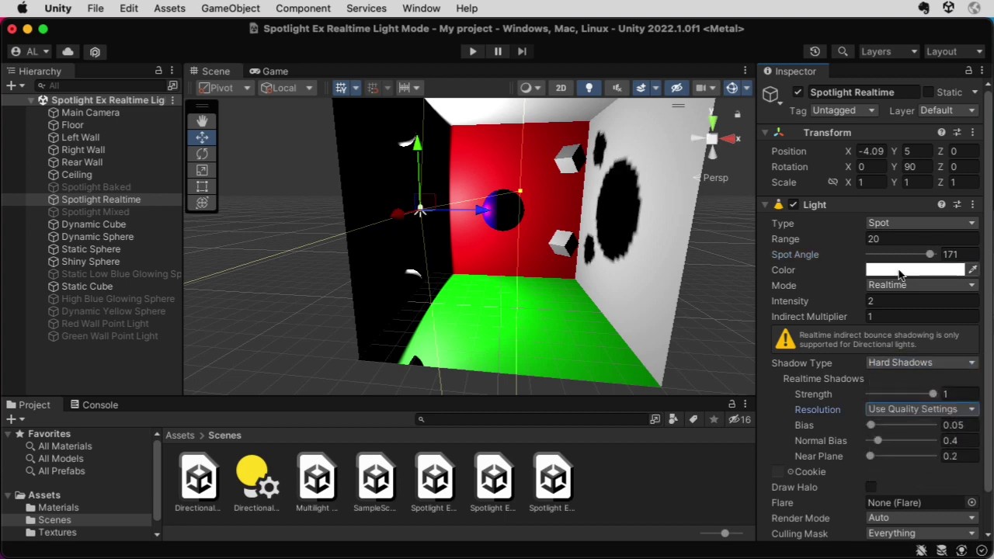
# - Narrow the spotlight's angle to about 56, and undo and redo the recent light changes
pyautogui.moveTo(929, 255); pyautogui.dragTo(890, 261)
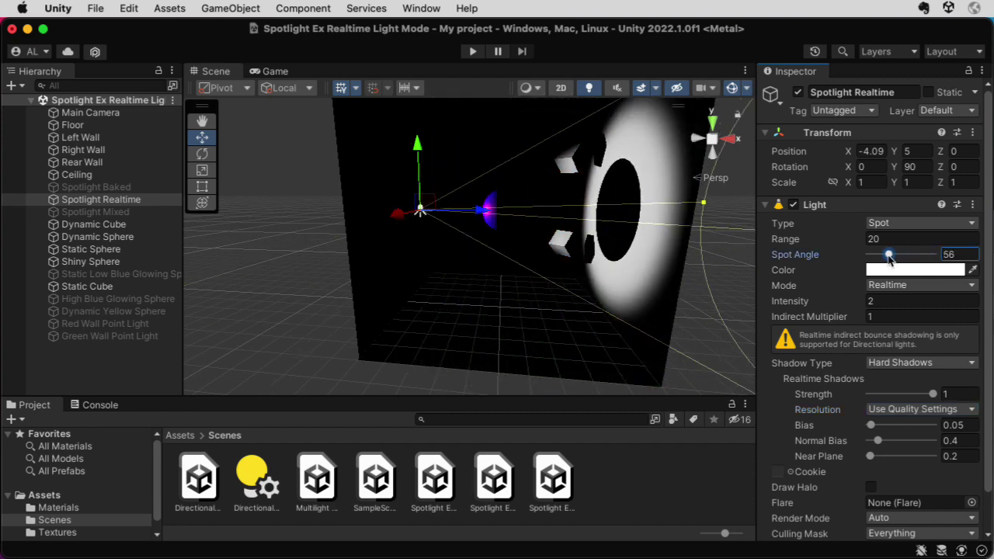
pyautogui.press('super+z')
pyautogui.press('super+z')
pyautogui.press('super+shift+z')
pyautogui.press('super+shift+z')
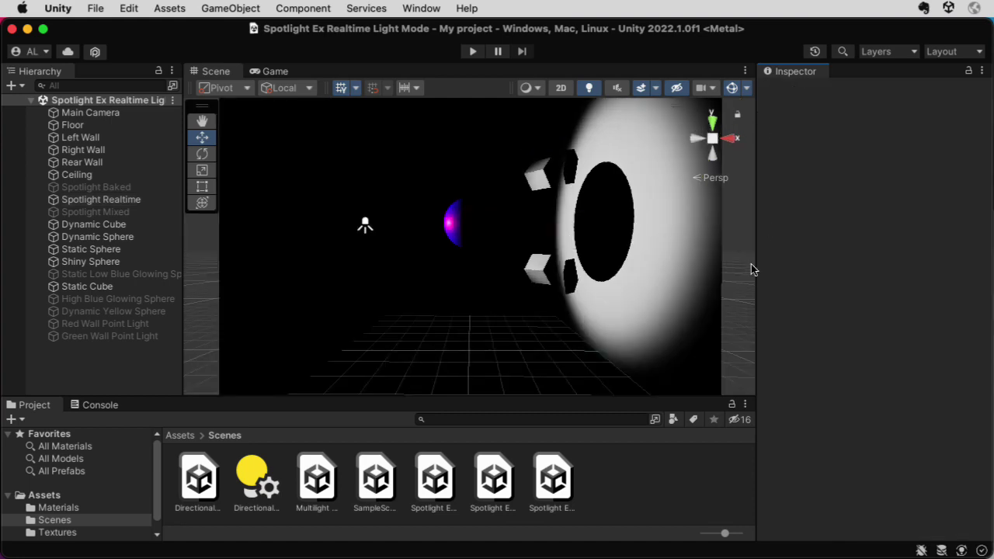
# - Inspect the Shiny Sphere's Shiny Material, expanding its albedo, specular and smoothness settings
pyautogui.click(457, 233)
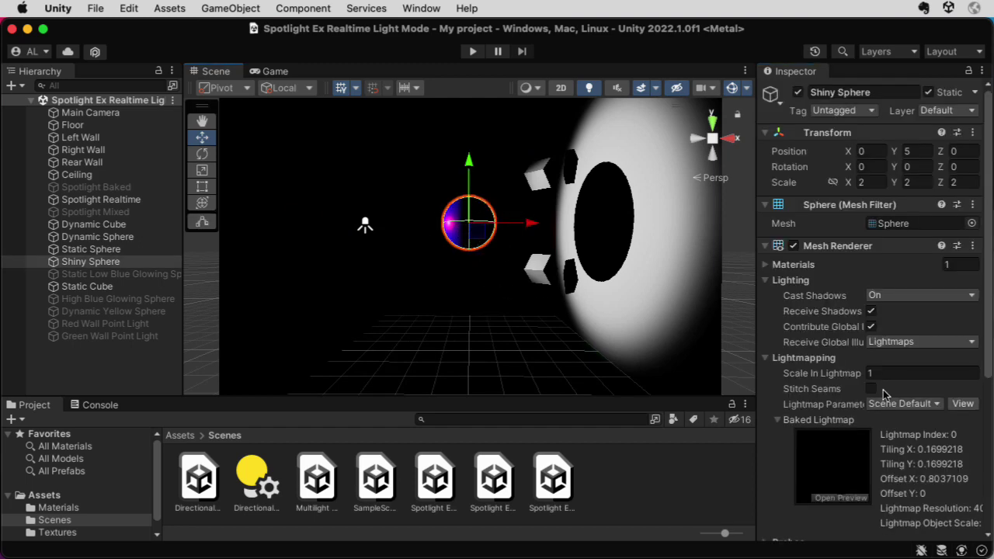
pyautogui.scroll(-5, 991, 450)
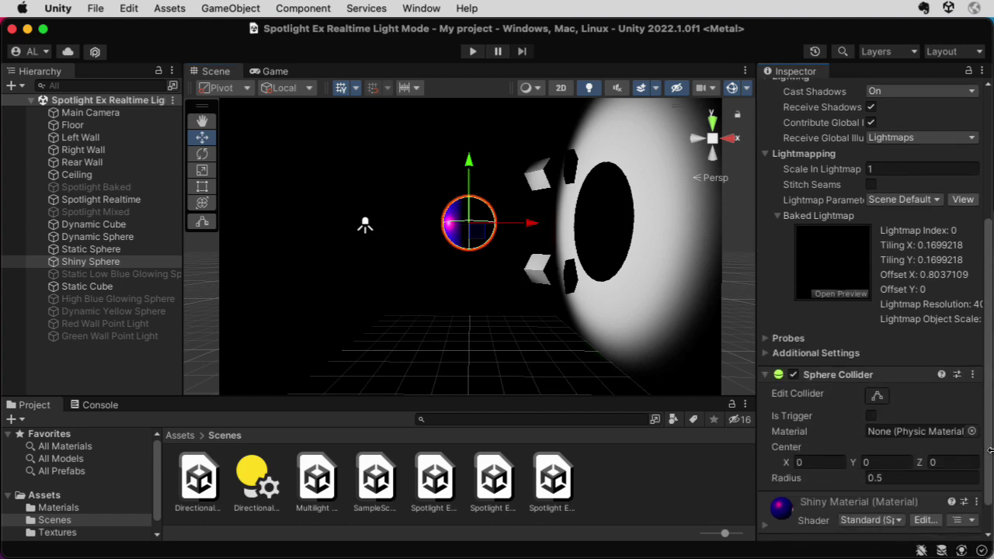
pyautogui.scroll(-2, 990, 450)
pyautogui.click(765, 490)
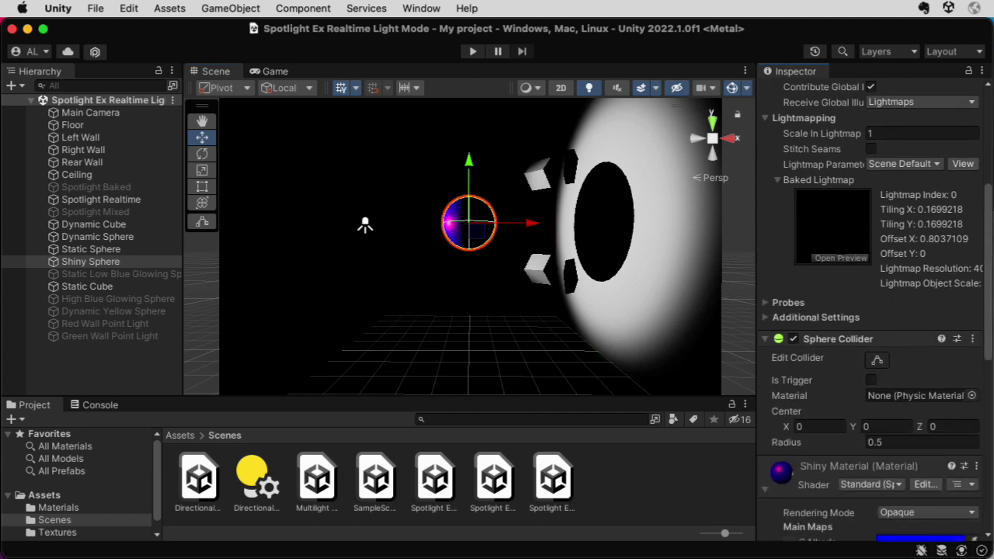
pyautogui.scroll(-2, 988, 365)
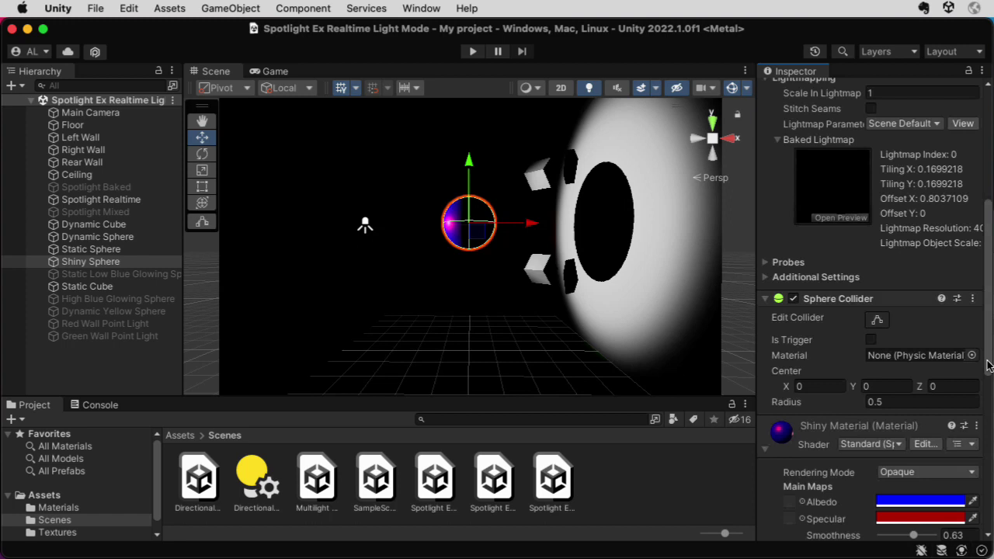
pyautogui.scroll(-6, 988, 365)
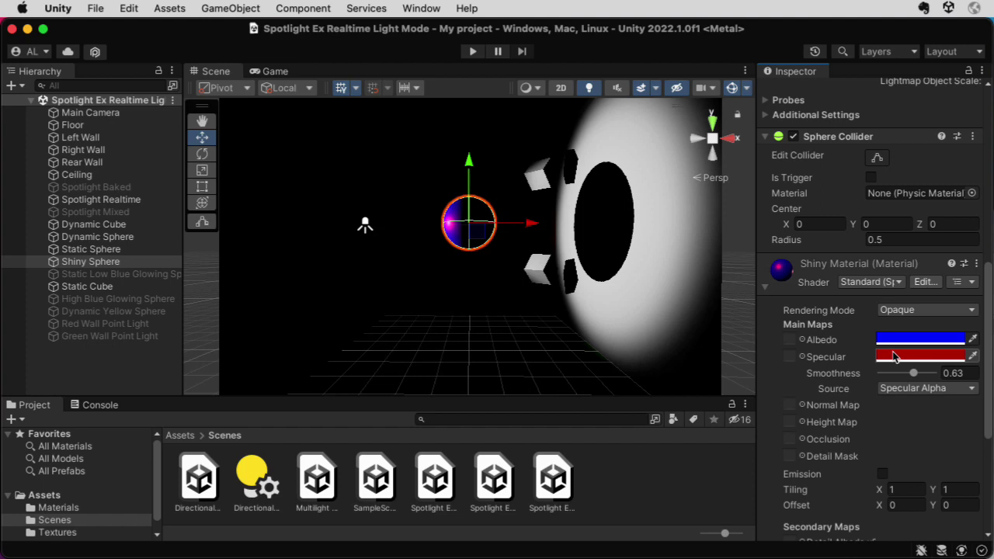
pyautogui.click(494, 351)
pyautogui.click(444, 227)
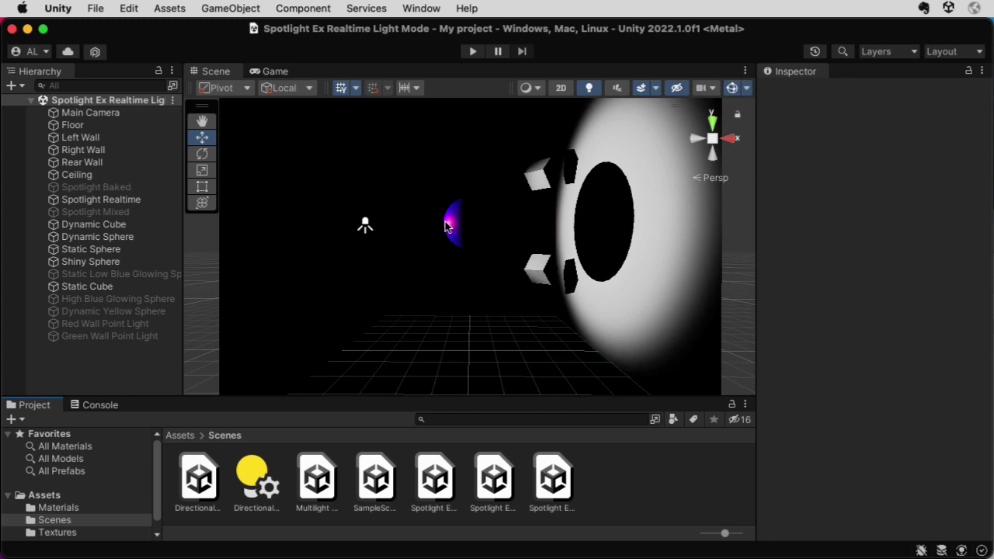
# - Open the Spotlight Ex Baked Light Mode scene and inspect its Spotlight Baked light and Floor
pyautogui.click(437, 477)
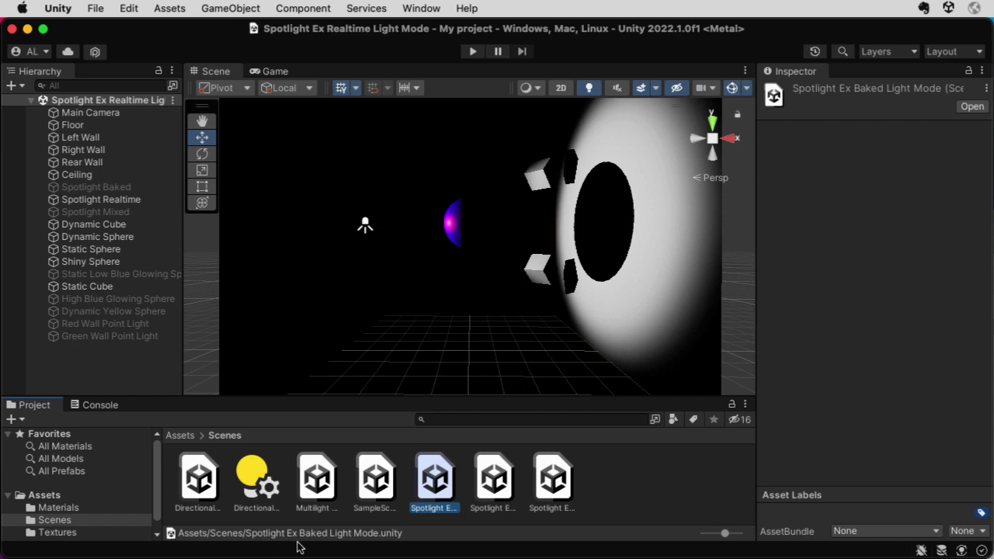
pyautogui.doubleClick(436, 482)
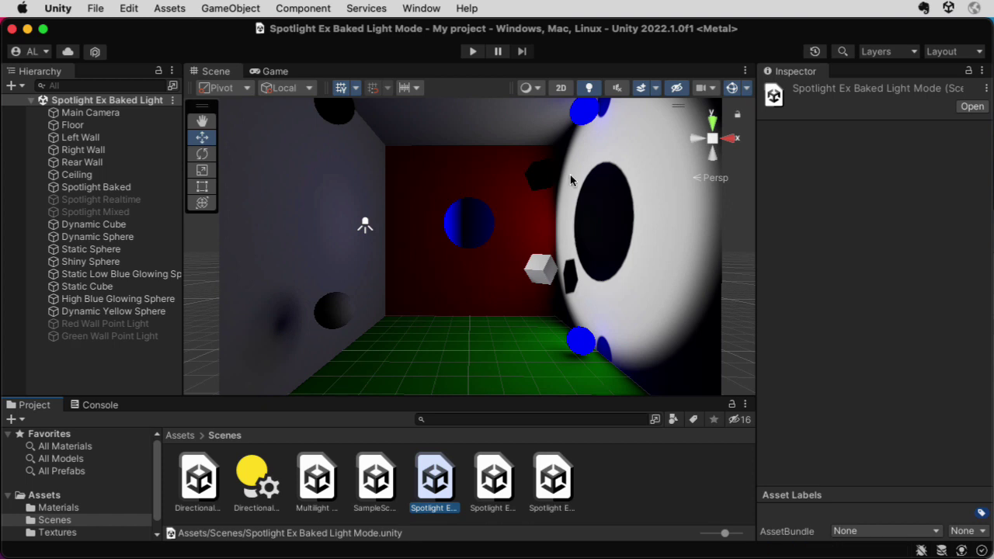
pyautogui.click(365, 225)
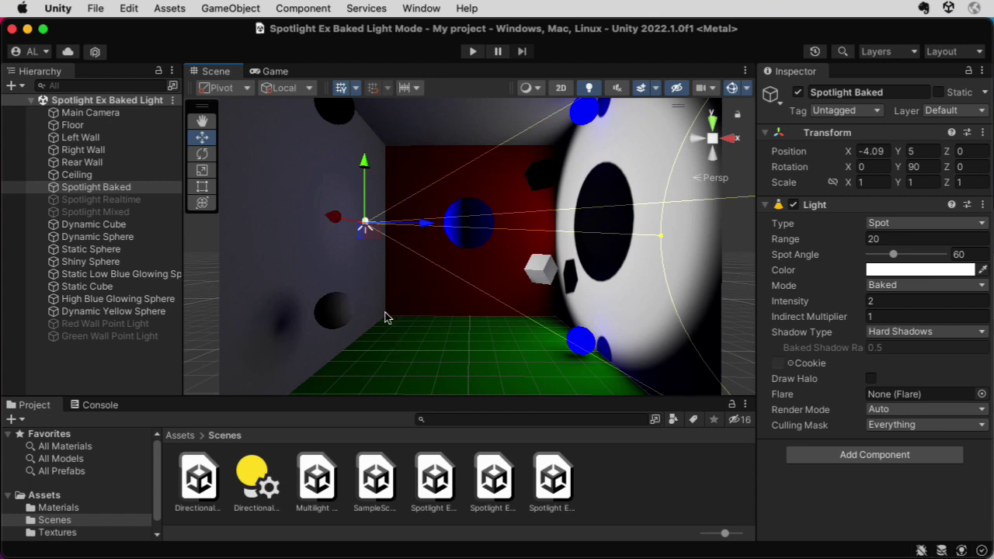
pyautogui.click(465, 342)
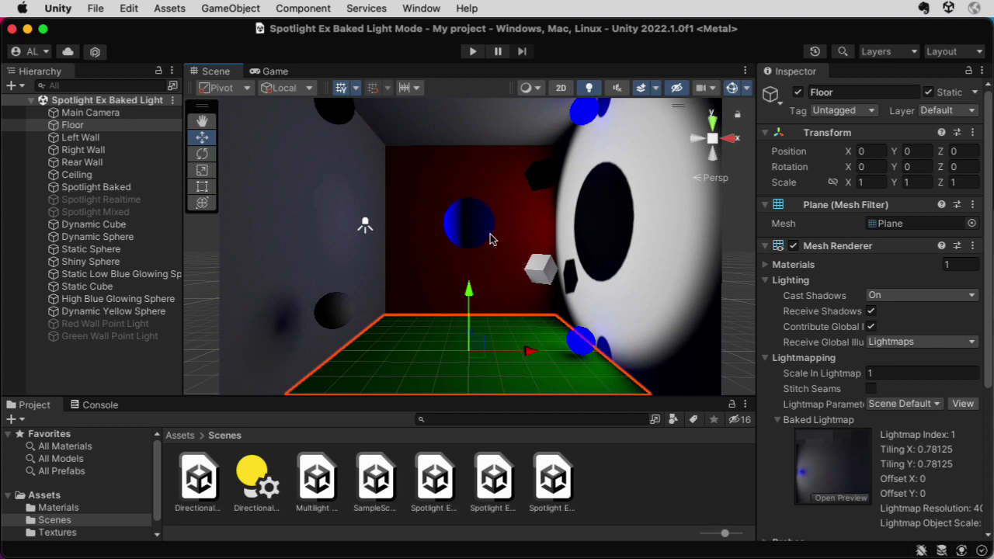
# - Try Spotlight Baked in Realtime mode, and return its mode to Baked
pyautogui.click(366, 225)
pyautogui.click(366, 225)
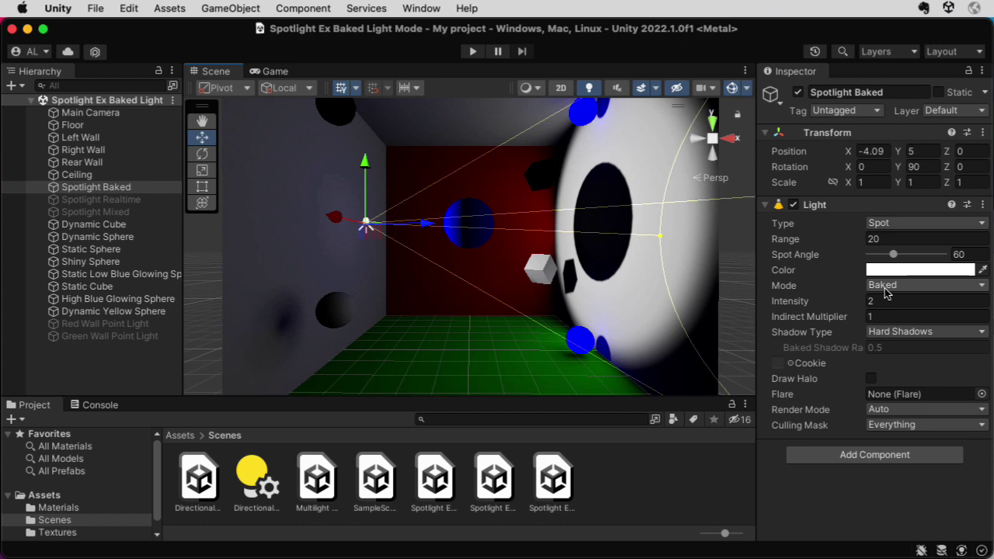
pyautogui.click(885, 289)
pyautogui.click(897, 300)
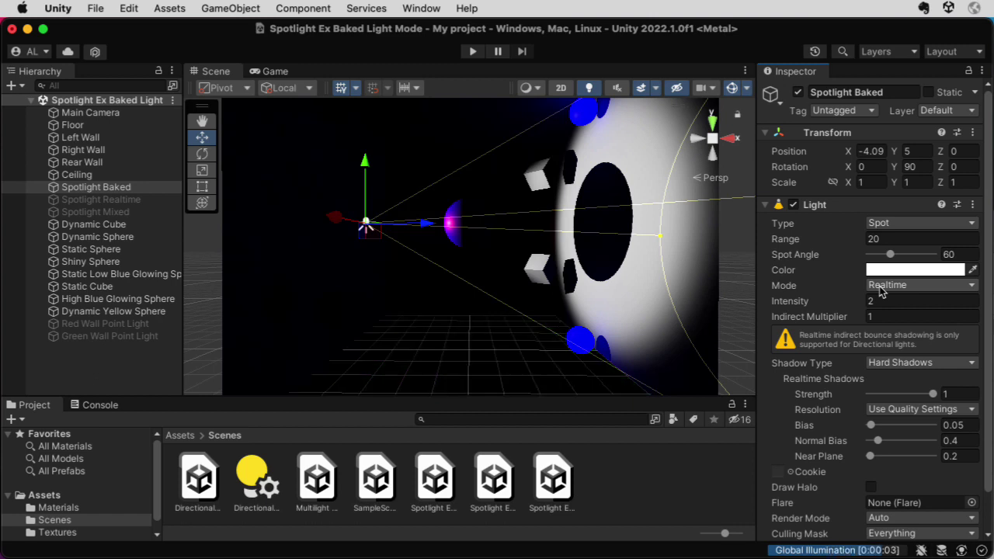
pyautogui.click(882, 287)
pyautogui.click(885, 335)
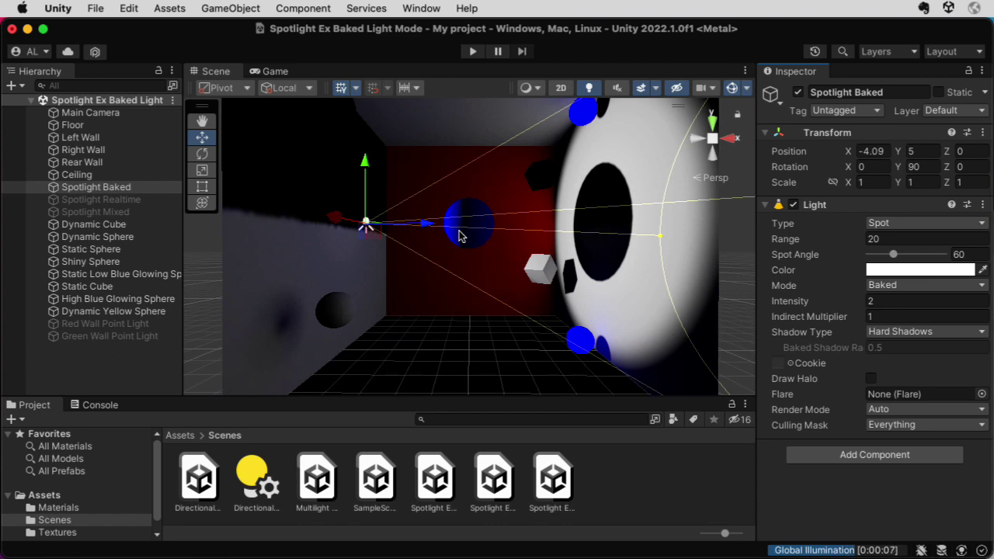
# - Examine the emission and Static settings of the High Blue Glowing Sphere, comparing them with the Floor and the low blue sphere
pyautogui.click(480, 374)
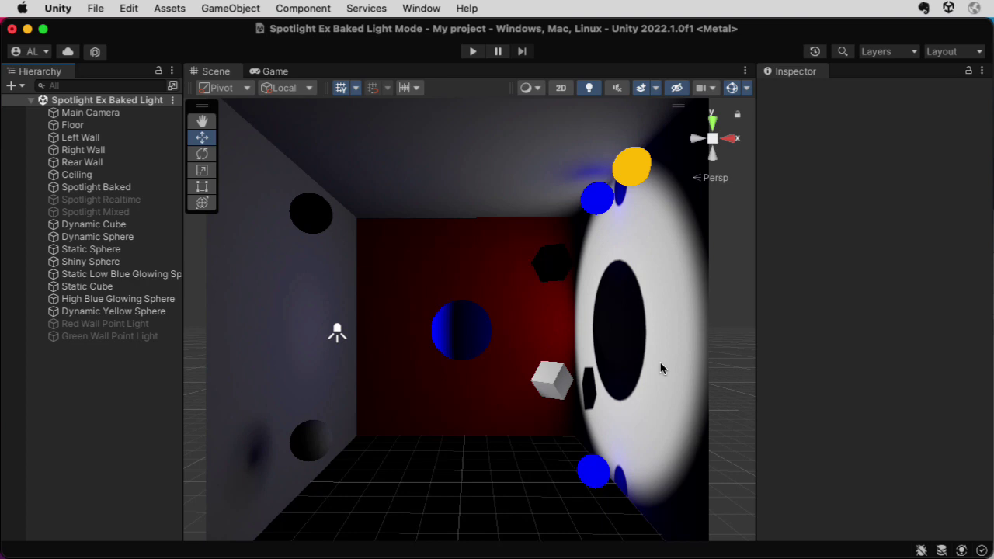
pyautogui.click(599, 202)
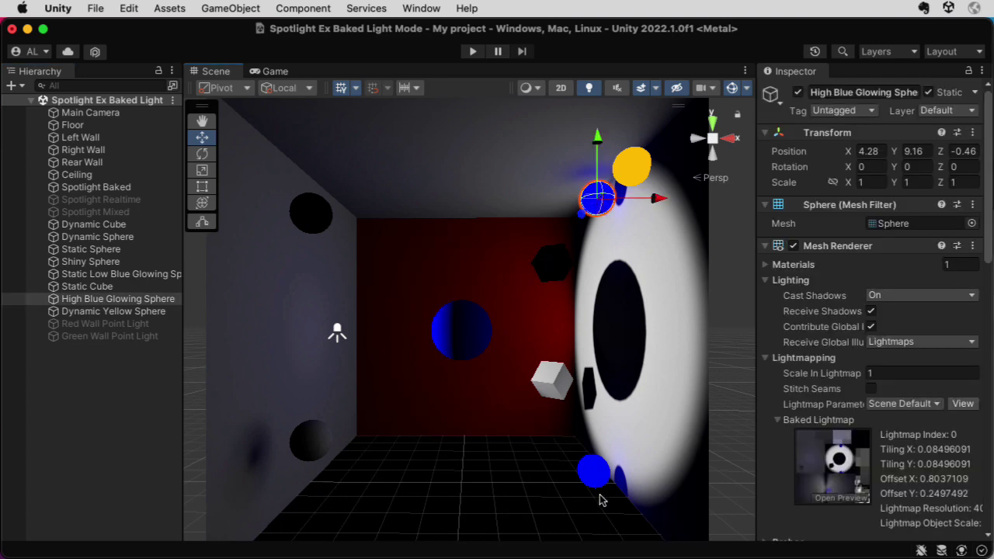
pyautogui.click(601, 475)
pyautogui.click(595, 202)
pyautogui.scroll(-15, 821, 248)
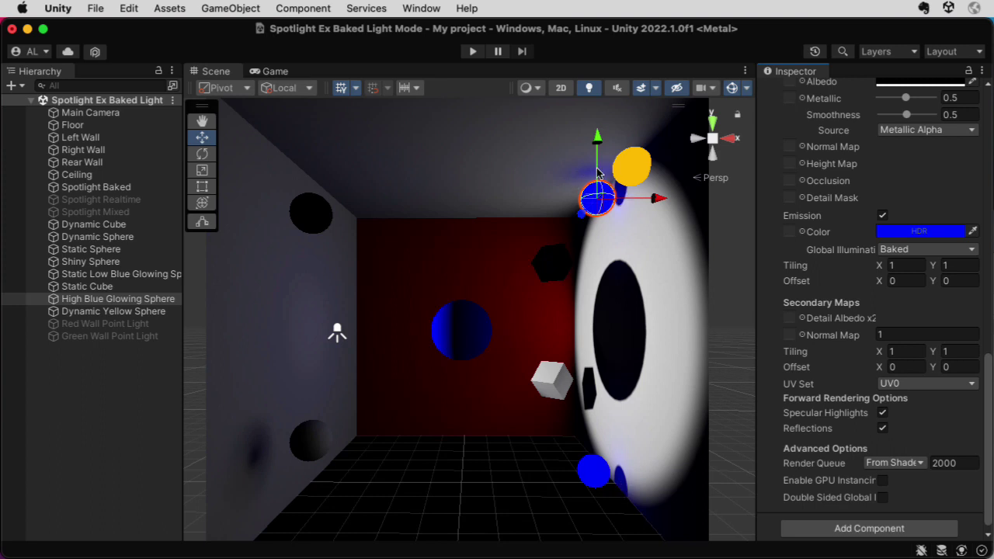
pyautogui.moveTo(987, 373); pyautogui.dragTo(985, 49)
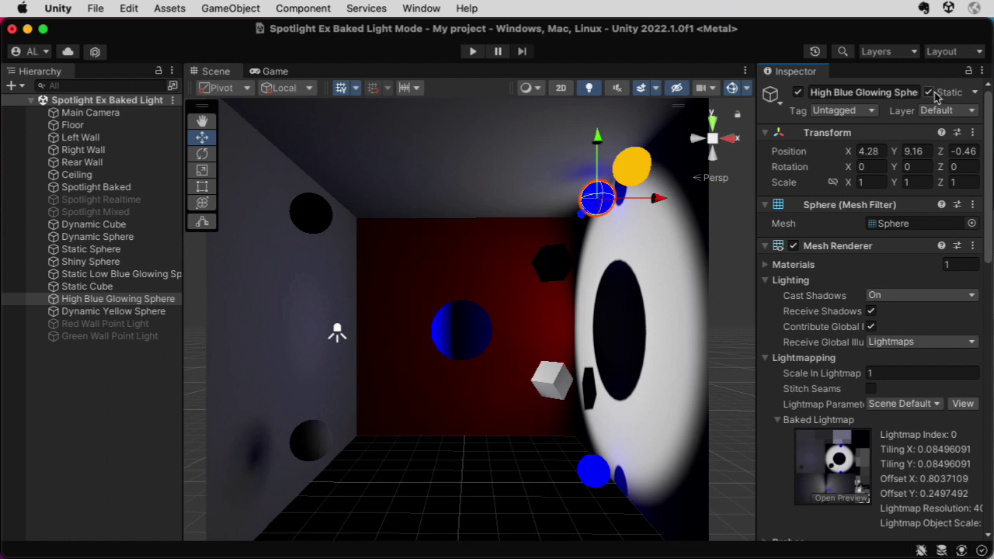
pyautogui.click(529, 473)
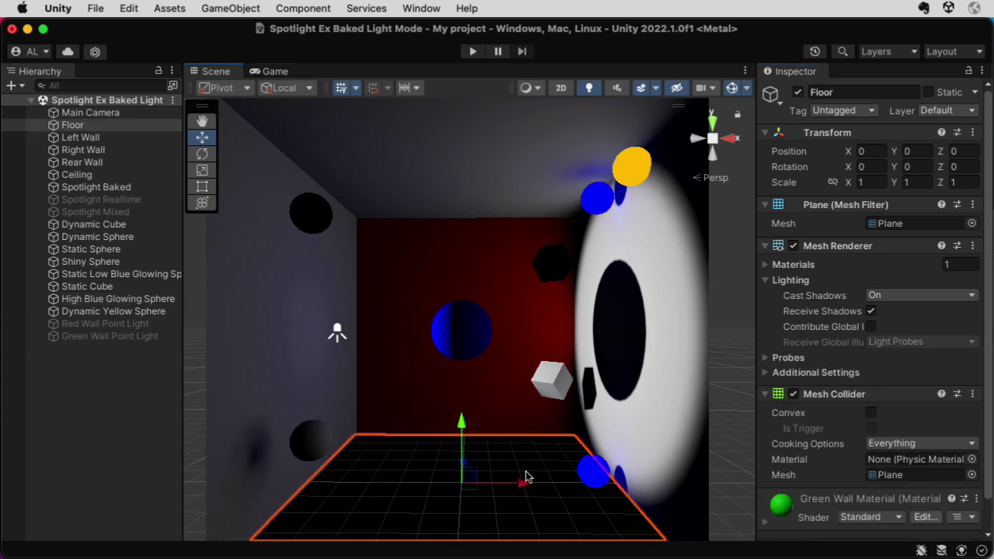
pyautogui.click(599, 200)
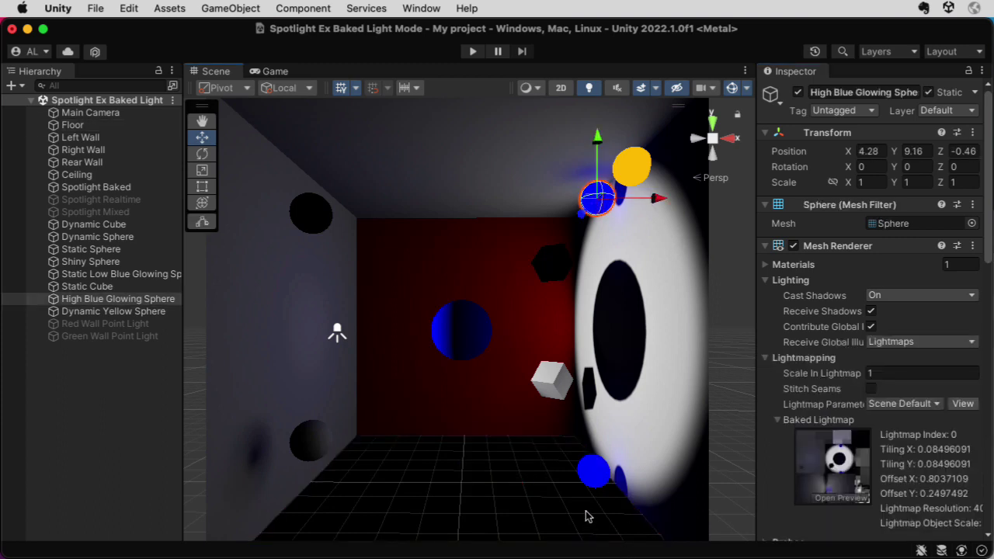
pyautogui.click(592, 480)
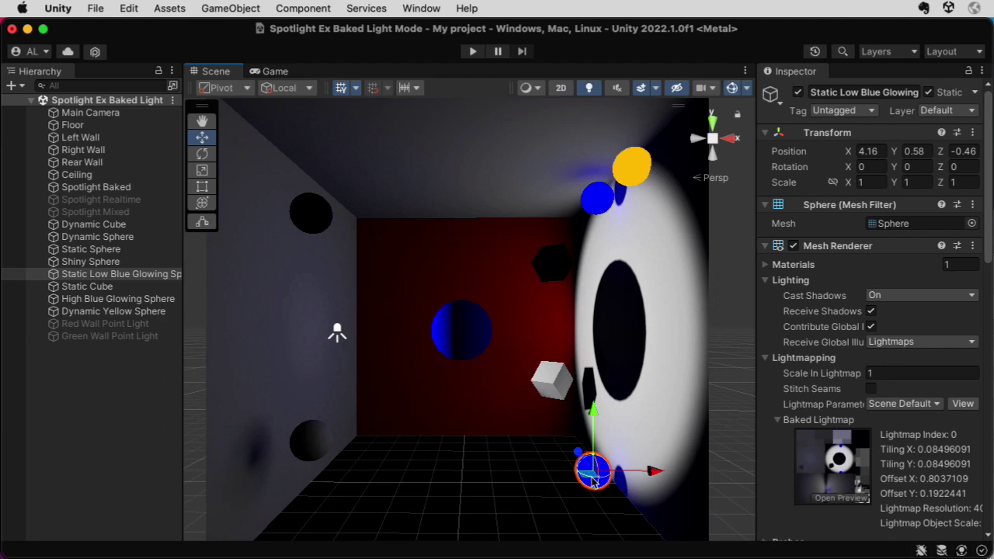
# - Try the Right Wall as non-static, compare it with the Floor, and make the wall Static again
pyautogui.click(641, 268)
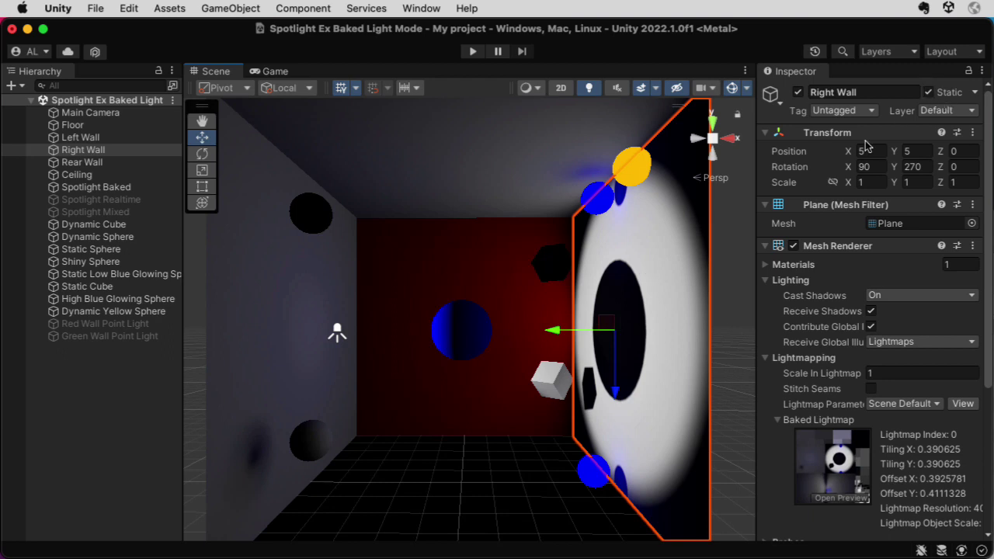
pyautogui.click(928, 93)
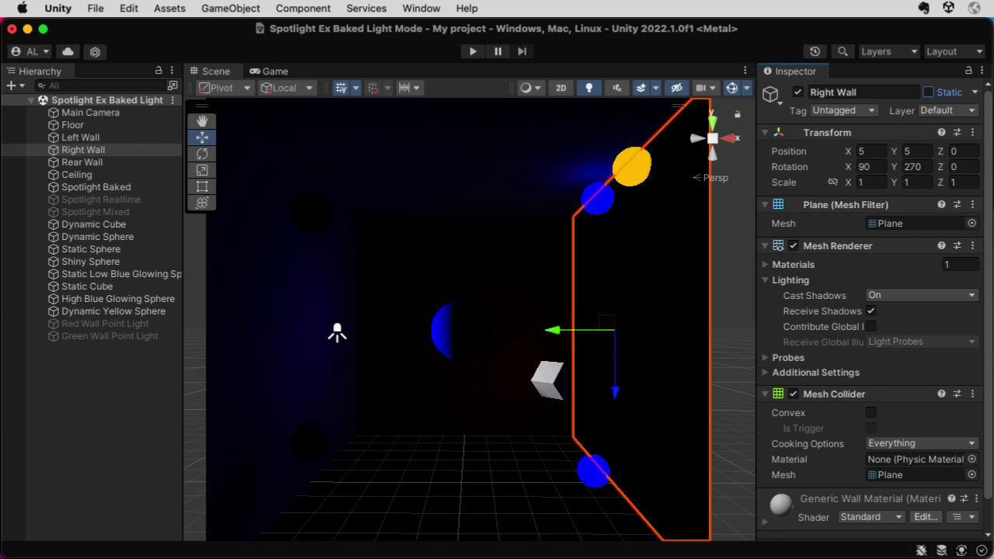
pyautogui.click(470, 496)
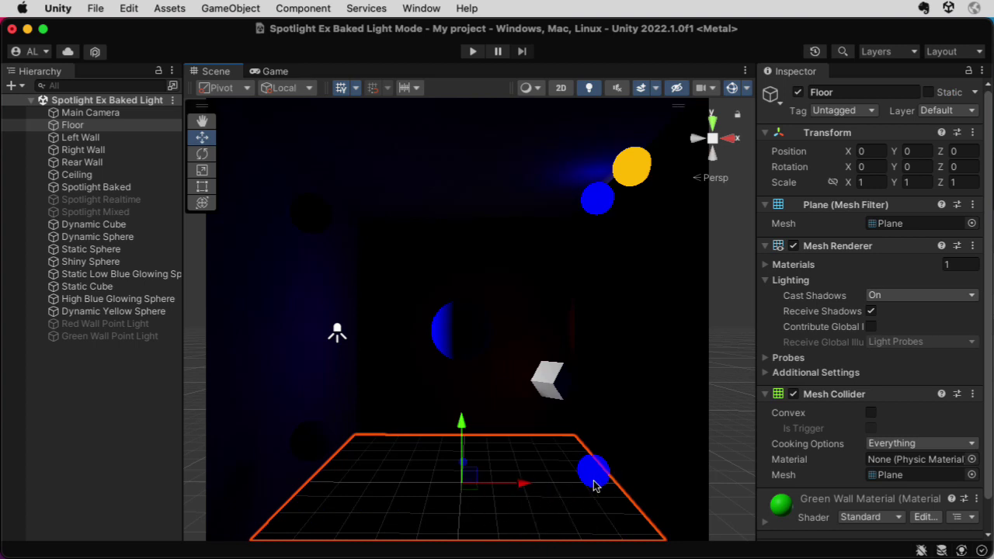
pyautogui.click(688, 299)
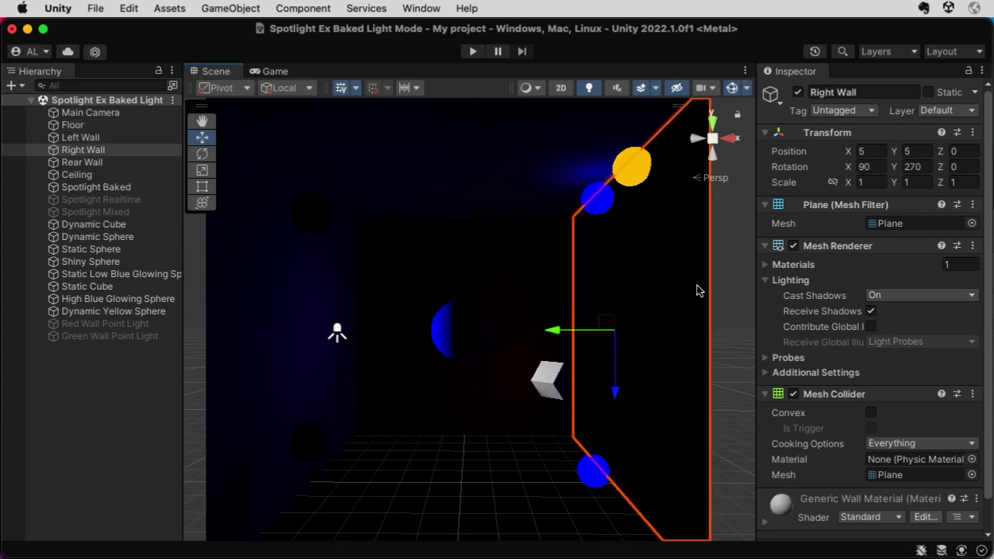
pyautogui.click(930, 93)
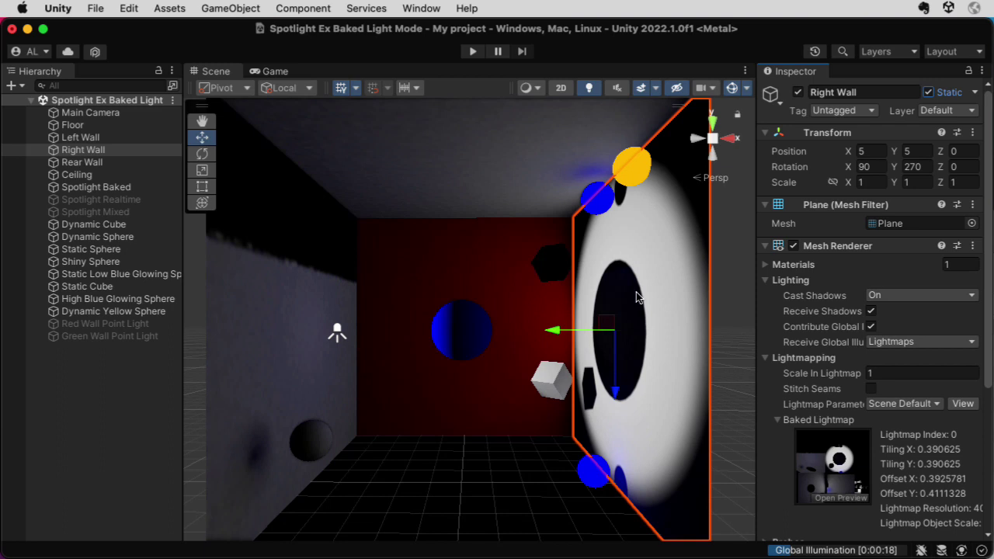
# - Examine the Static and lighting settings of the yellow sphere, both cubes, the Right Wall, Floor, Ceiling and Shiny Sphere
pyautogui.click(639, 168)
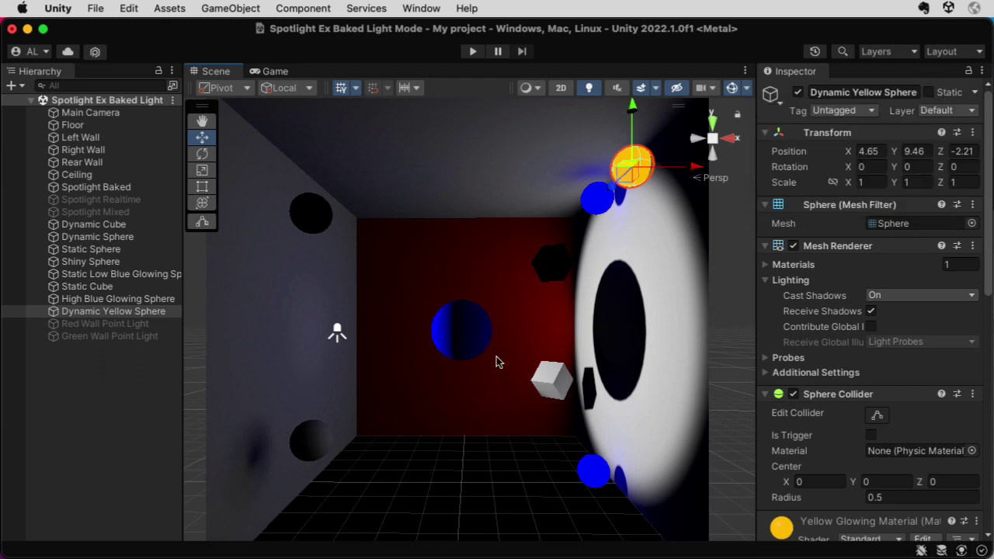
pyautogui.click(550, 266)
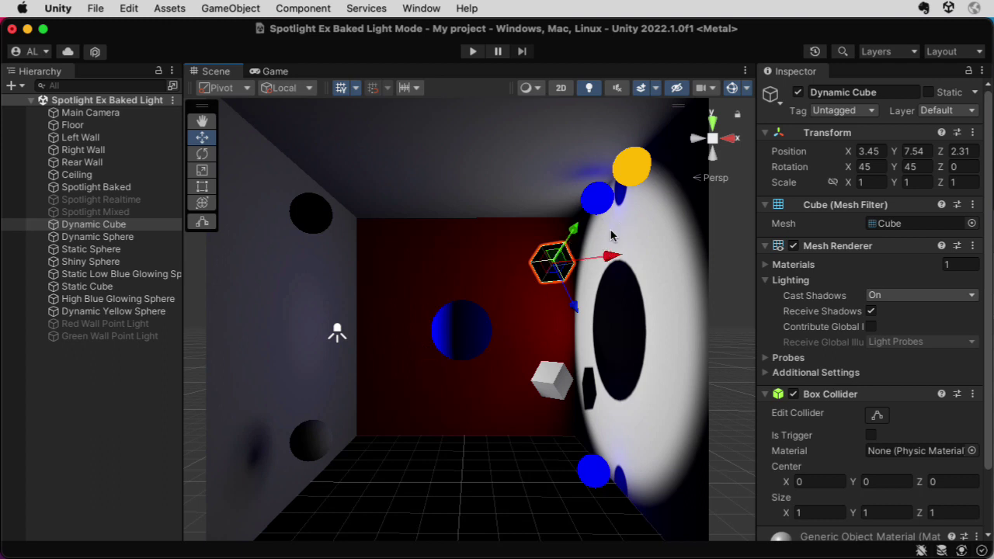
pyautogui.click(555, 383)
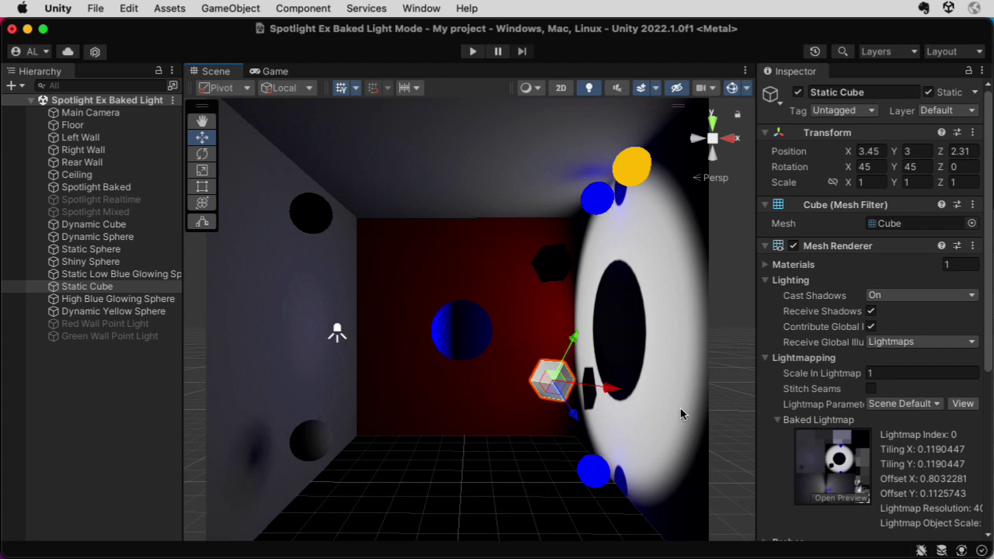
pyautogui.click(657, 401)
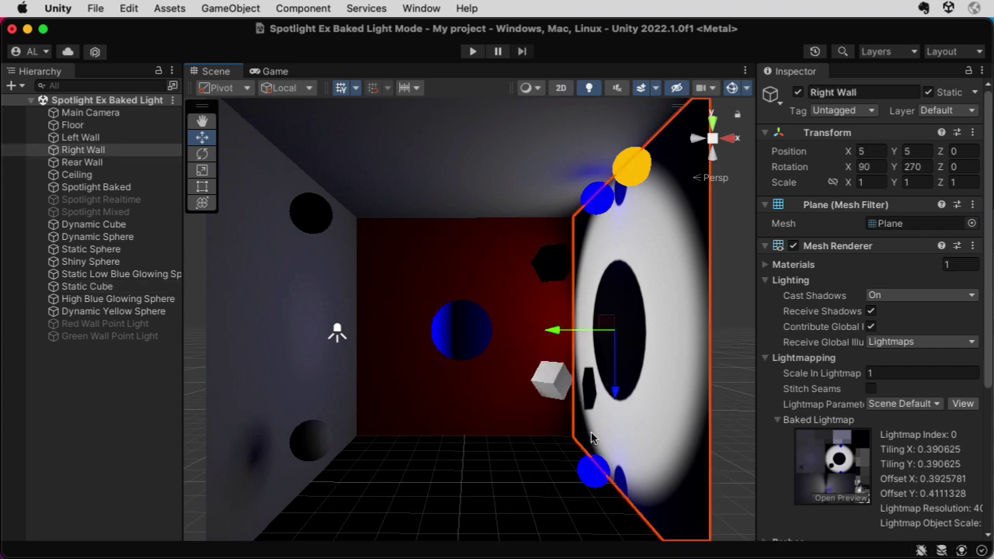
pyautogui.click(508, 514)
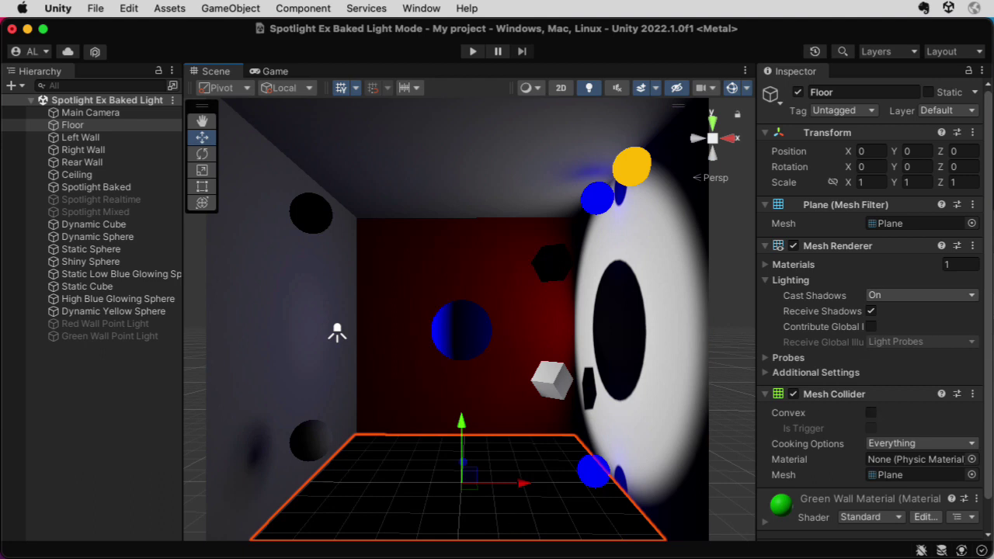
pyautogui.scroll(-2, 893, 350)
pyautogui.click(485, 153)
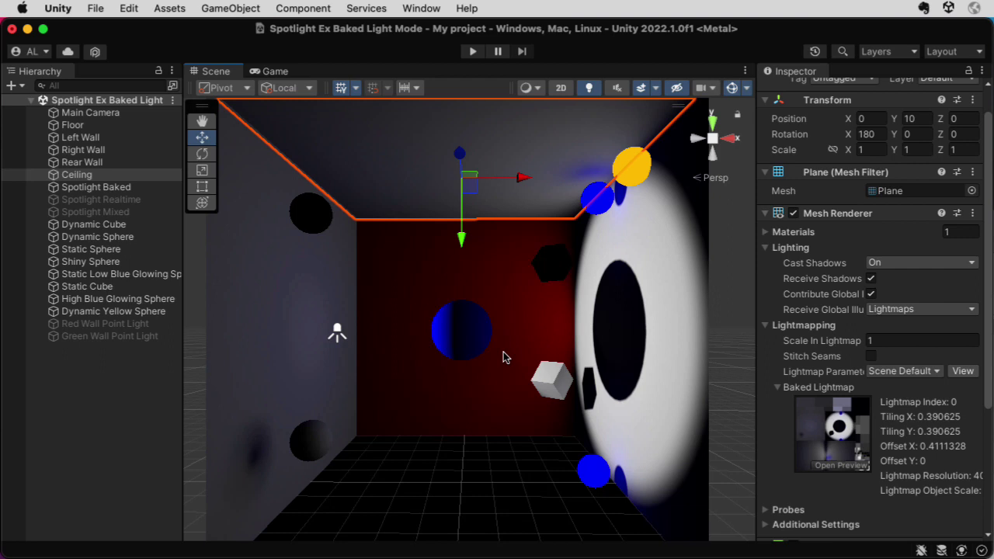
pyautogui.click(468, 339)
# - Make the Floor Static so it contributes to the baked lighting, and select the Right Wall
pyautogui.click(567, 522)
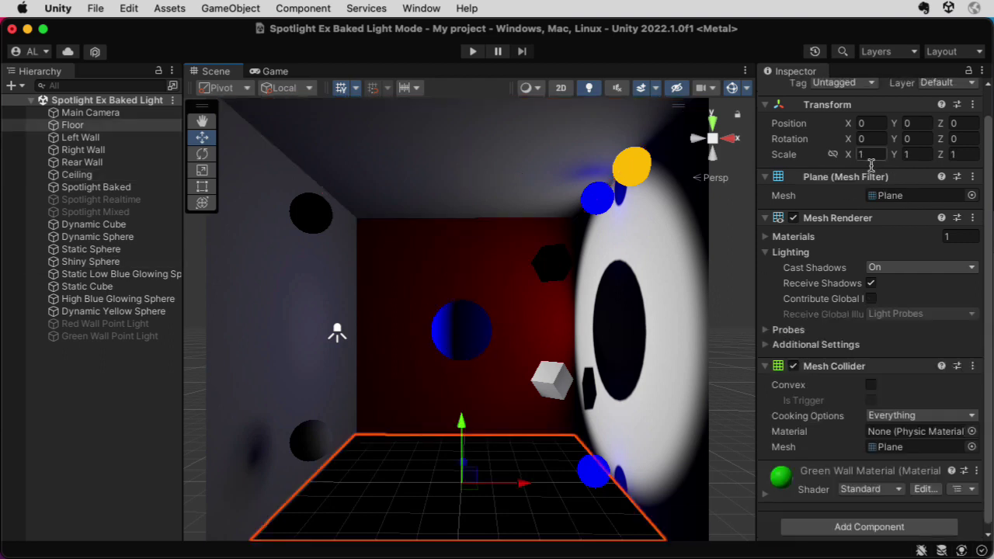
pyautogui.scroll(2, 989, 96)
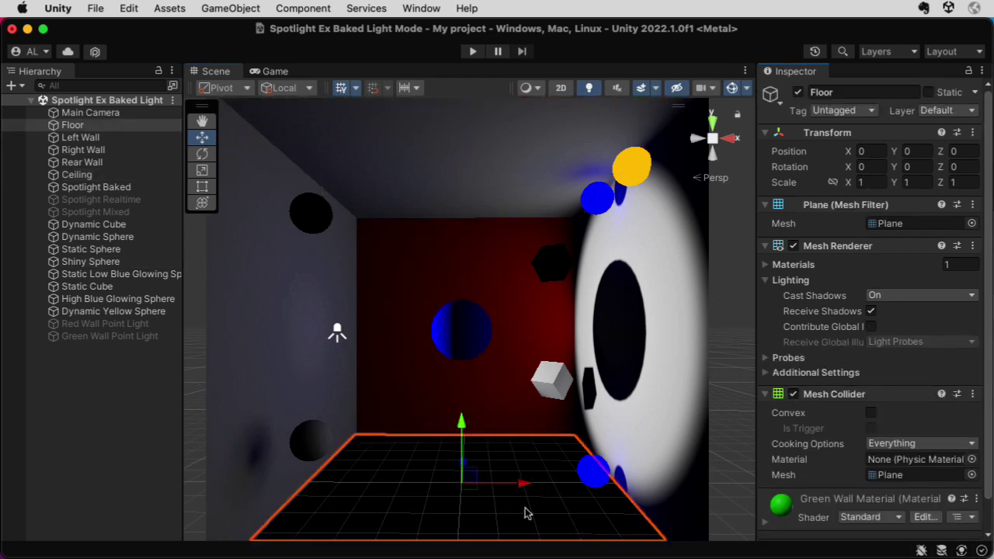
pyautogui.click(932, 92)
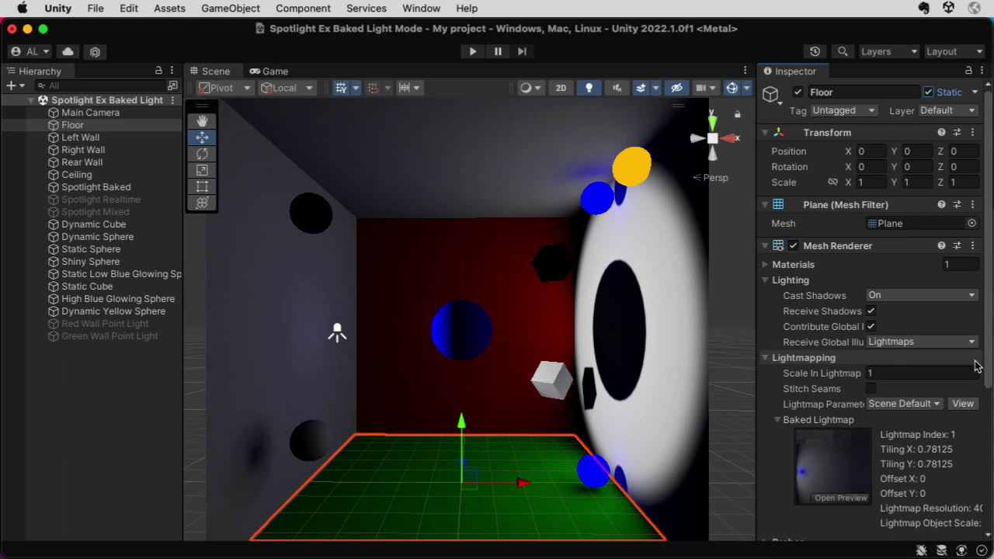
pyautogui.click(681, 357)
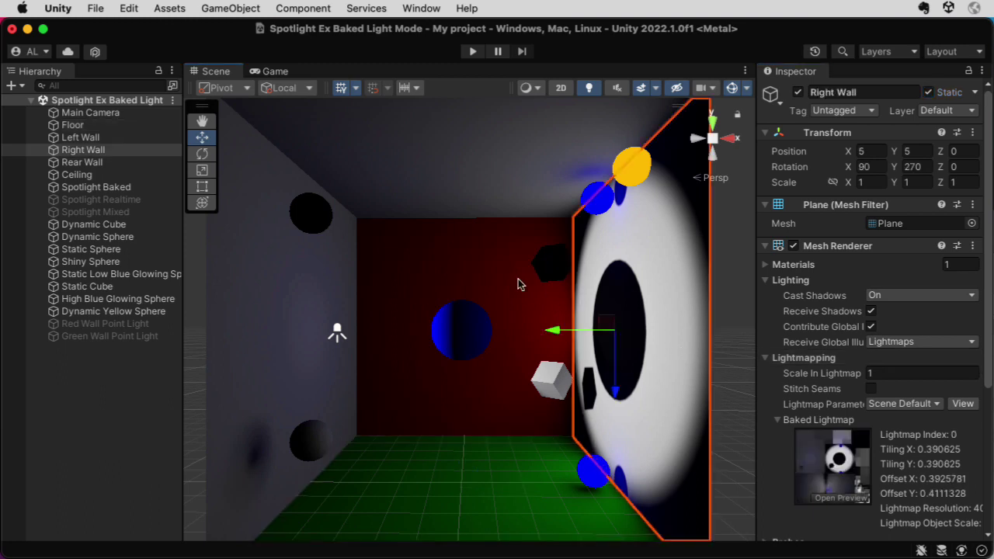
# - Examine the Static and baked lightmap settings of the Shiny Sphere, Static Cube, Right Wall and Floor
pyautogui.click(470, 358)
pyautogui.click(474, 355)
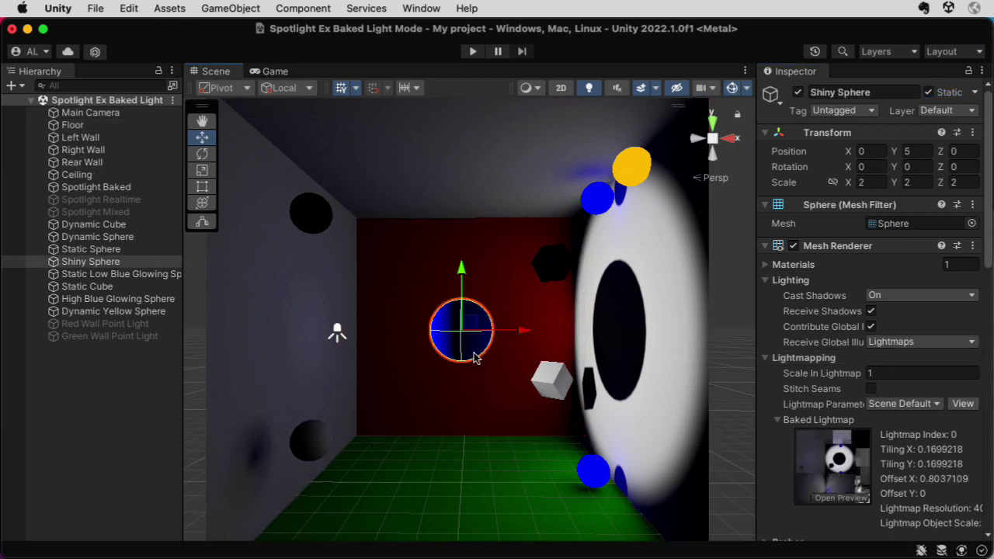
pyautogui.click(566, 388)
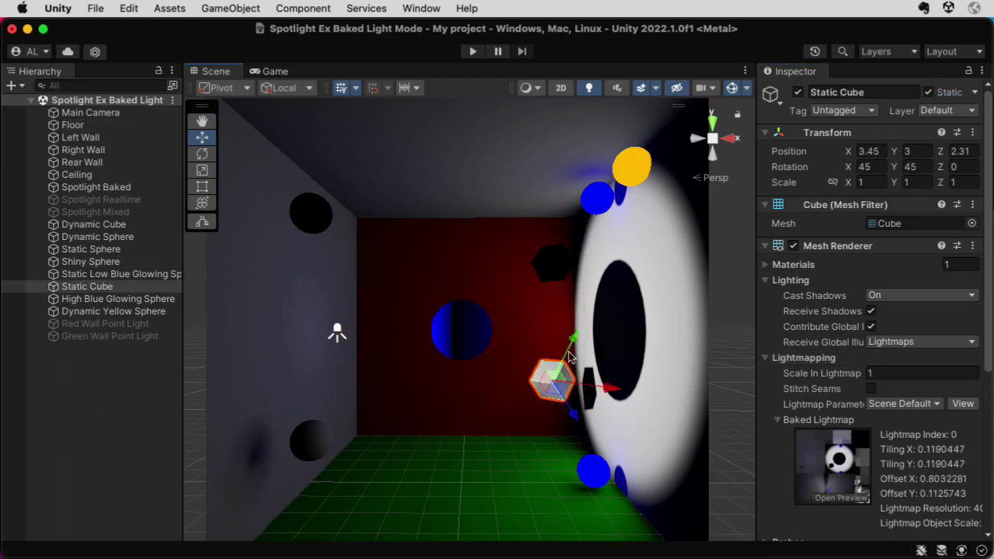
pyautogui.click(670, 340)
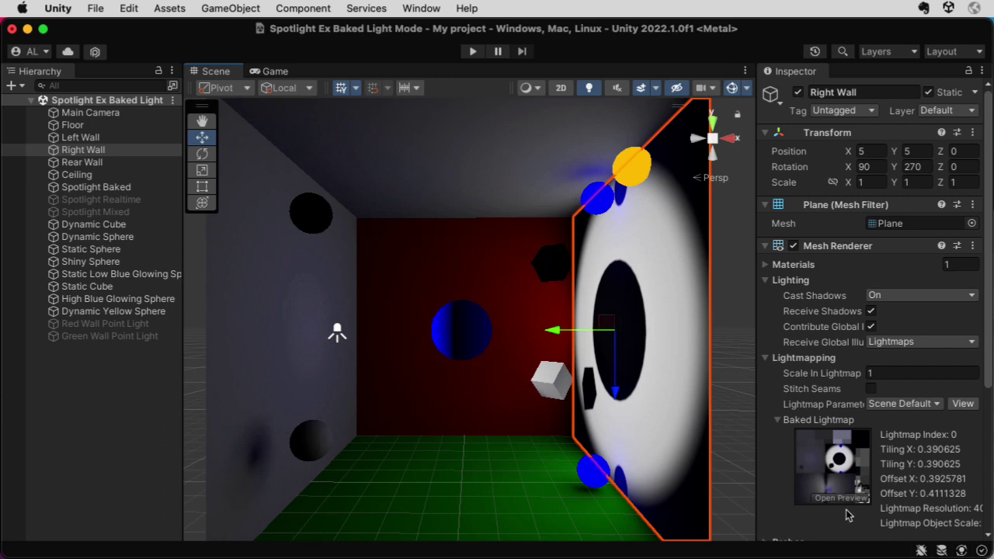
pyautogui.click(841, 475)
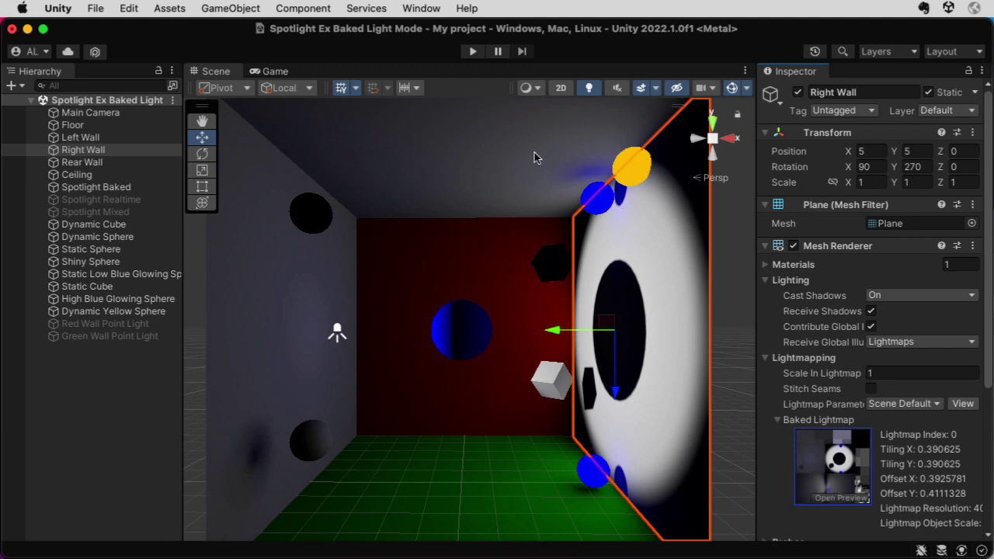
pyautogui.click(478, 456)
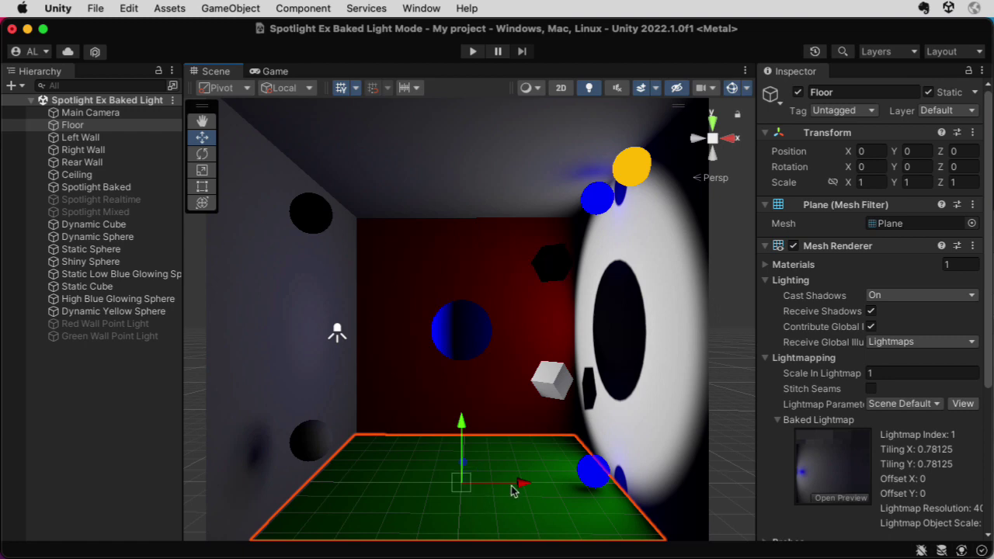
# - Examine the Dynamic Sphere's Static state, Mesh Renderer lighting settings and Generic Object Material properties
pyautogui.click(316, 220)
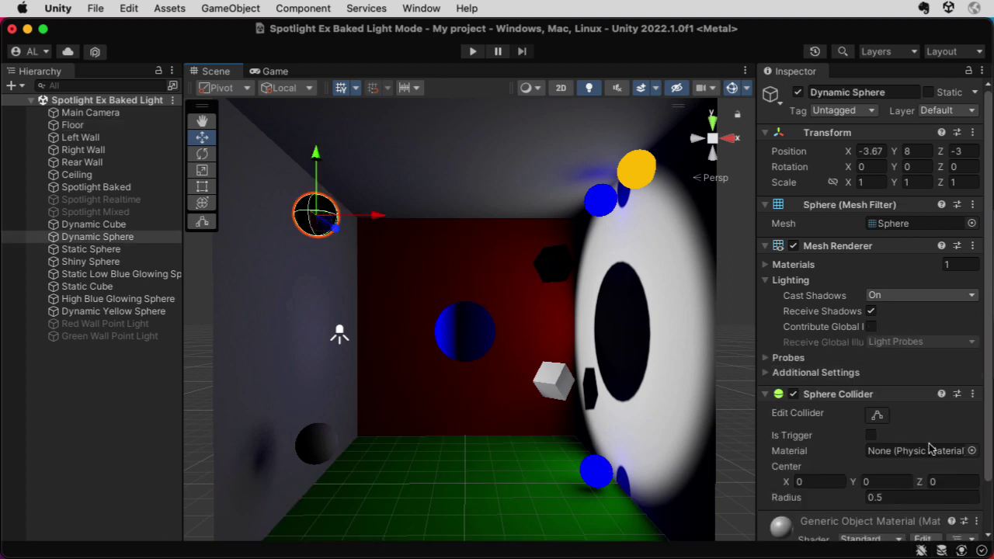
pyautogui.scroll(-2, 983, 466)
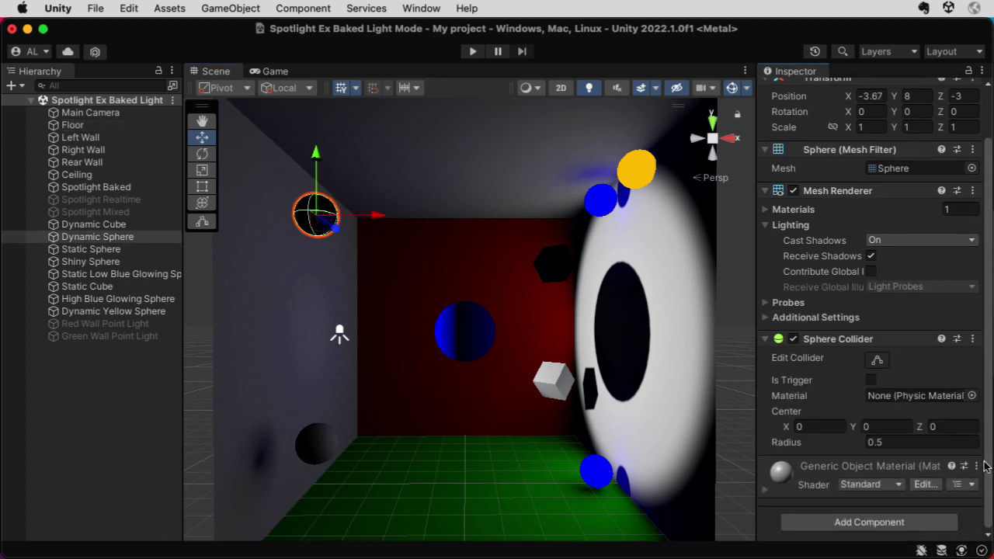
pyautogui.click(765, 490)
pyautogui.scroll(-2, 989, 389)
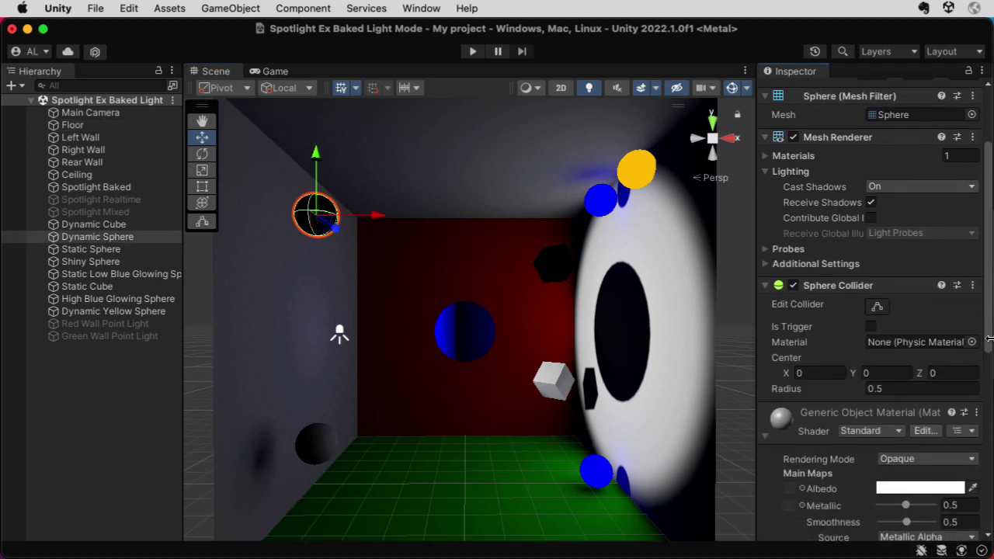
pyautogui.scroll(3, 989, 339)
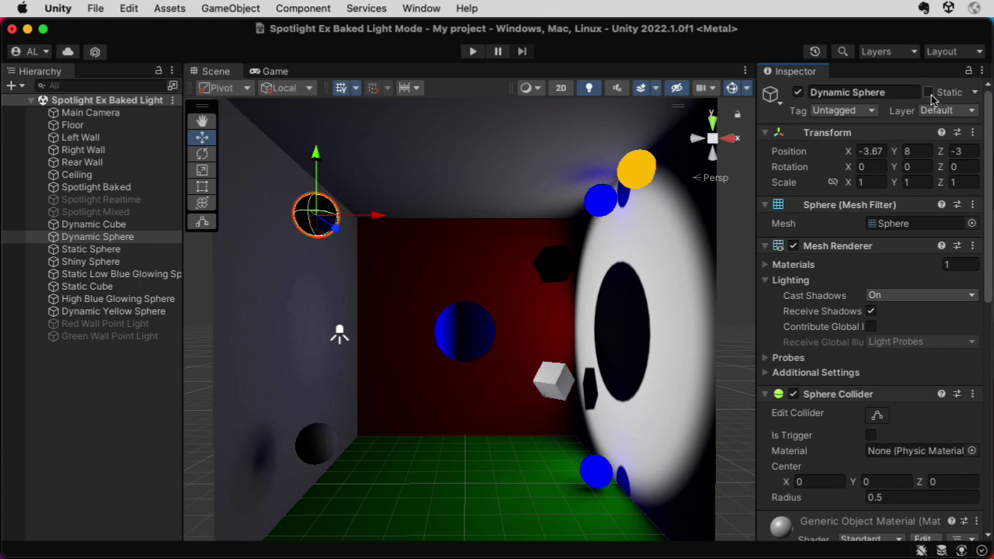
# - Compare the Static Sphere's lighting settings with the Rear Wall and Floor, and check the Spotlight Baked light settings
pyautogui.click(347, 258)
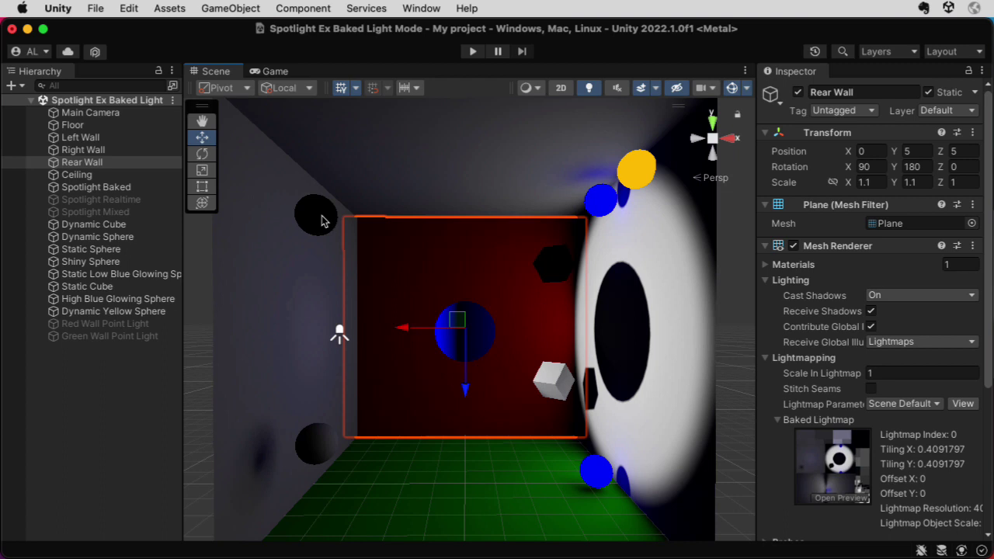
pyautogui.click(326, 458)
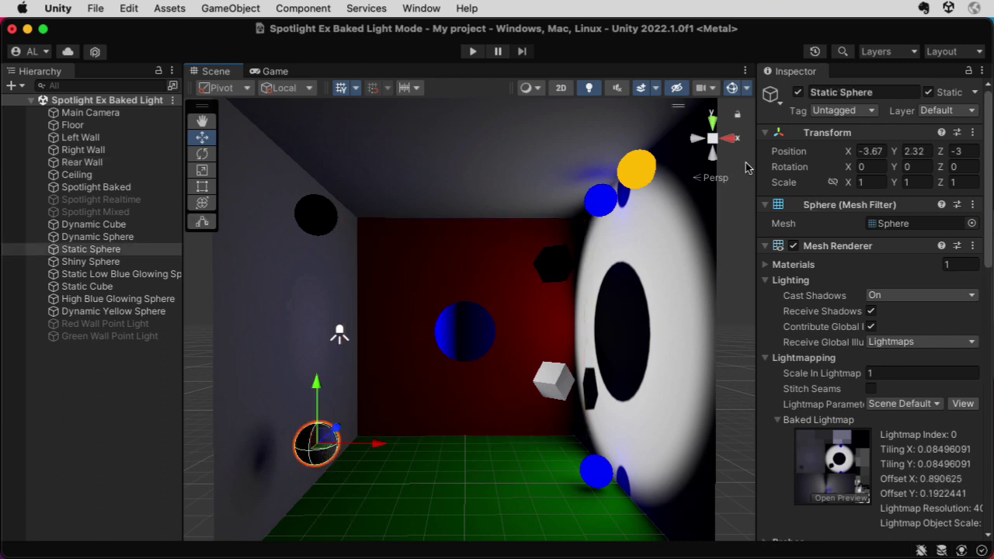
pyautogui.click(440, 504)
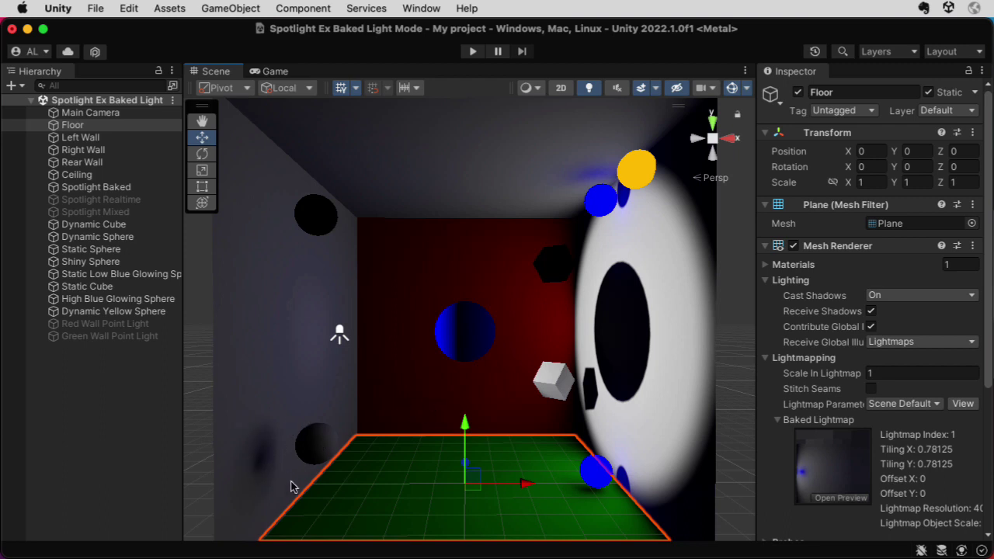
pyautogui.click(342, 337)
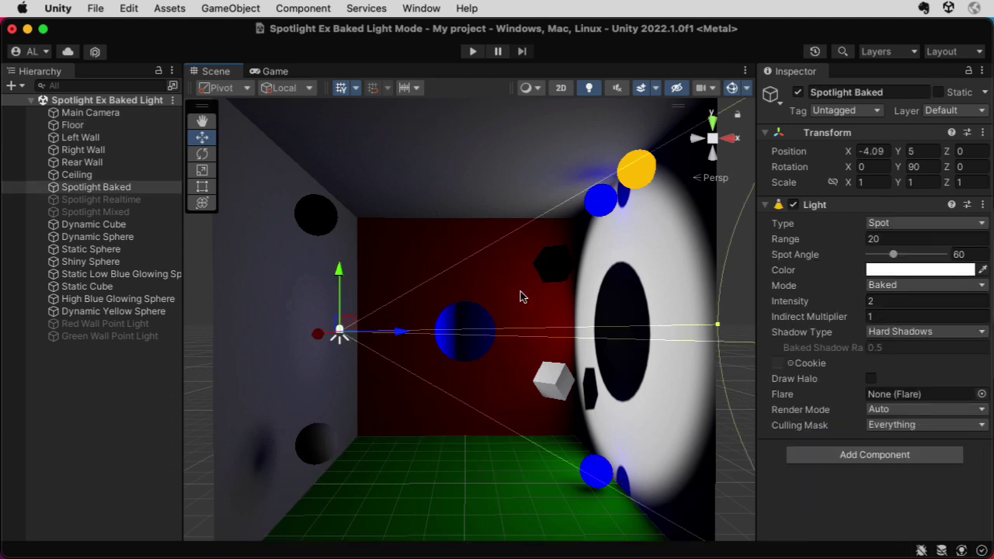
pyautogui.click(316, 460)
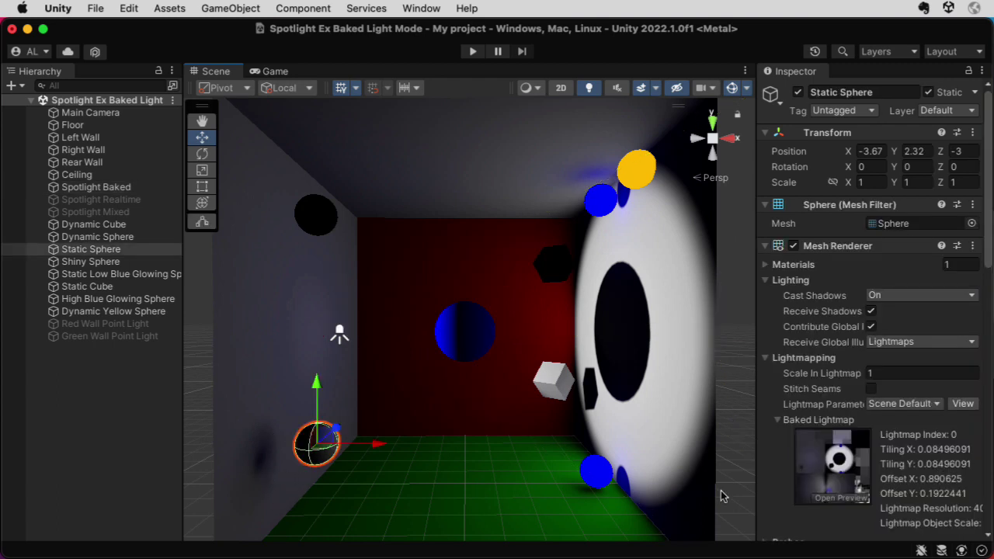
pyautogui.click(651, 494)
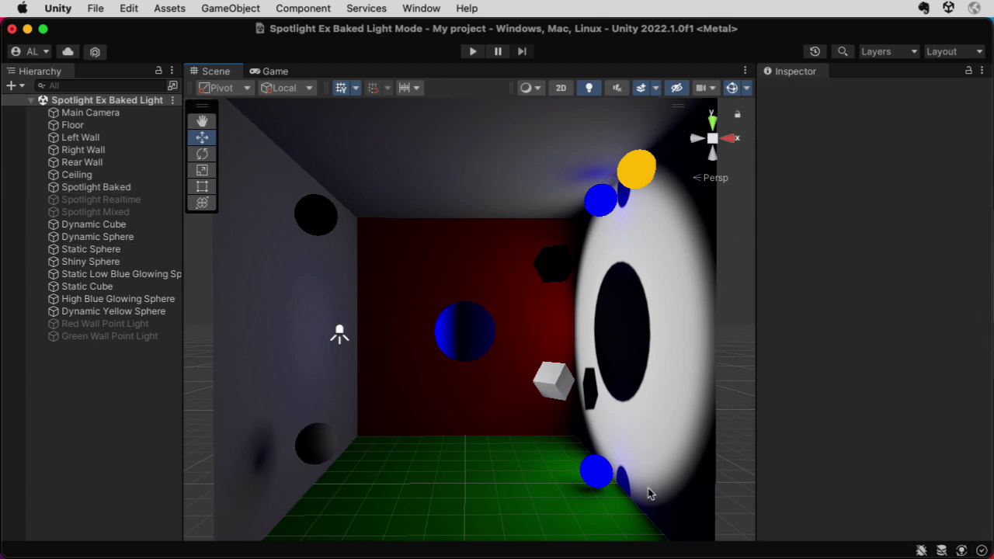
# - Try moving the Static Cube to about X 0.89, Y 6.63, Z -0.25 above the Shiny Sphere, and undo the move
pyautogui.click(556, 389)
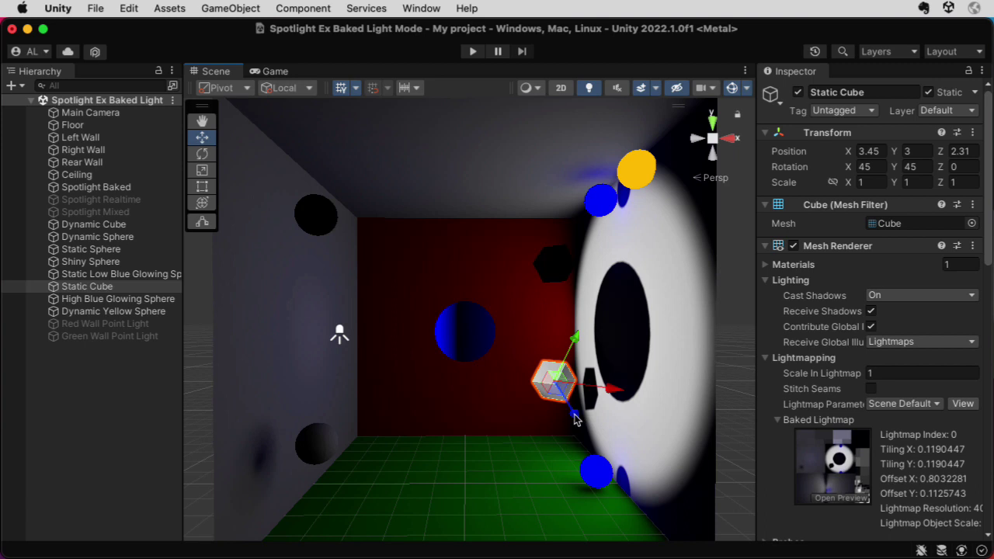
pyautogui.moveTo(576, 418); pyautogui.dragTo(482, 338)
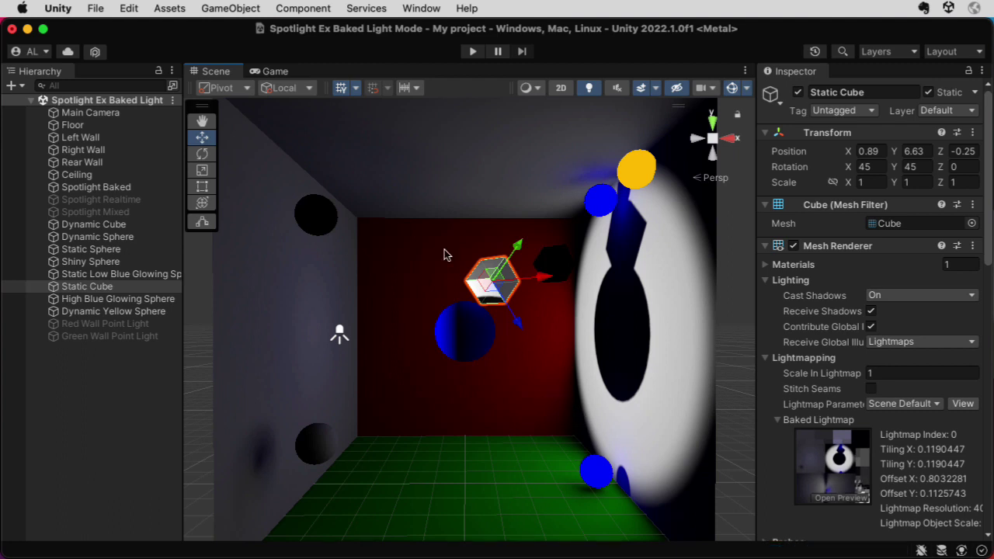
pyautogui.press('super+z')
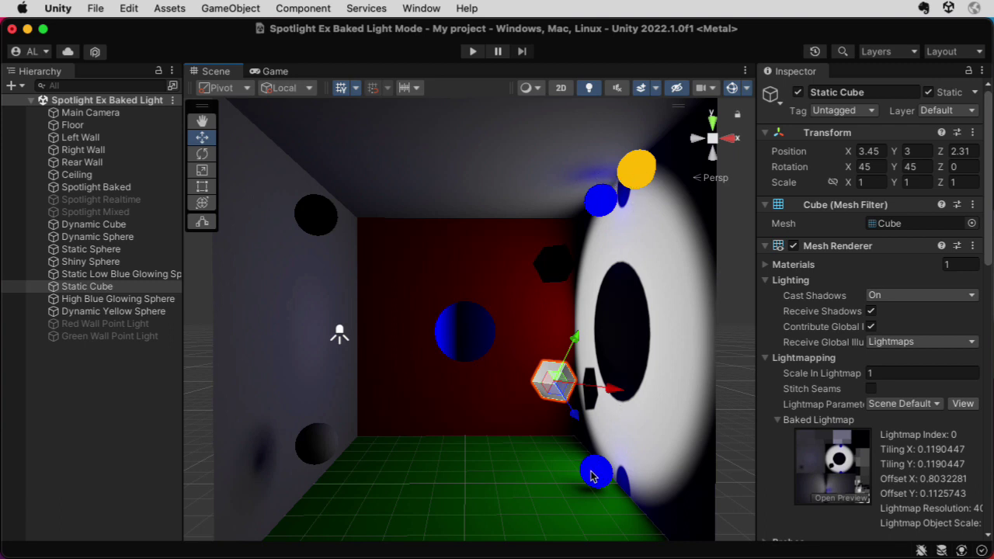
pyautogui.click(565, 508)
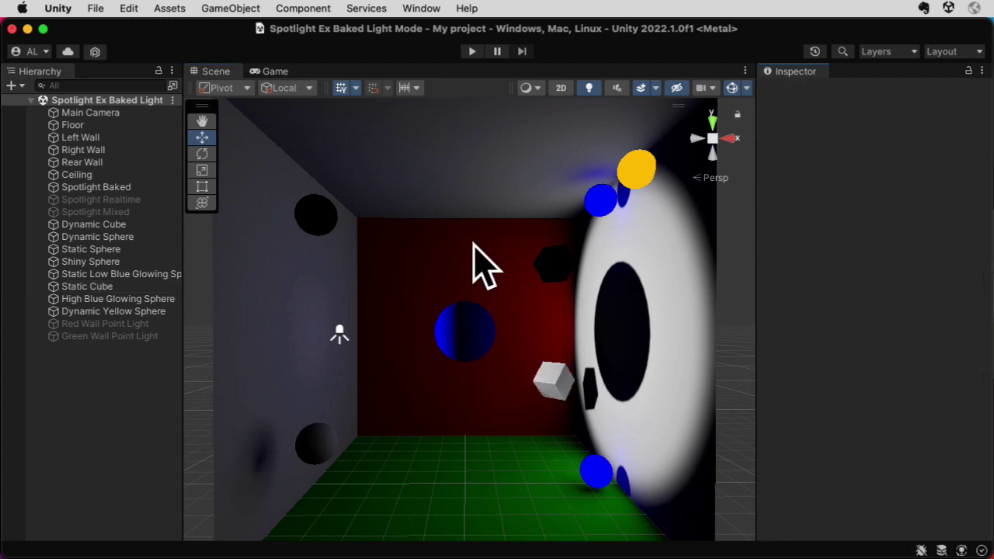
# - Open the Lighting window over the scene view and show the list of baked lightmaps
pyautogui.click(421, 9)
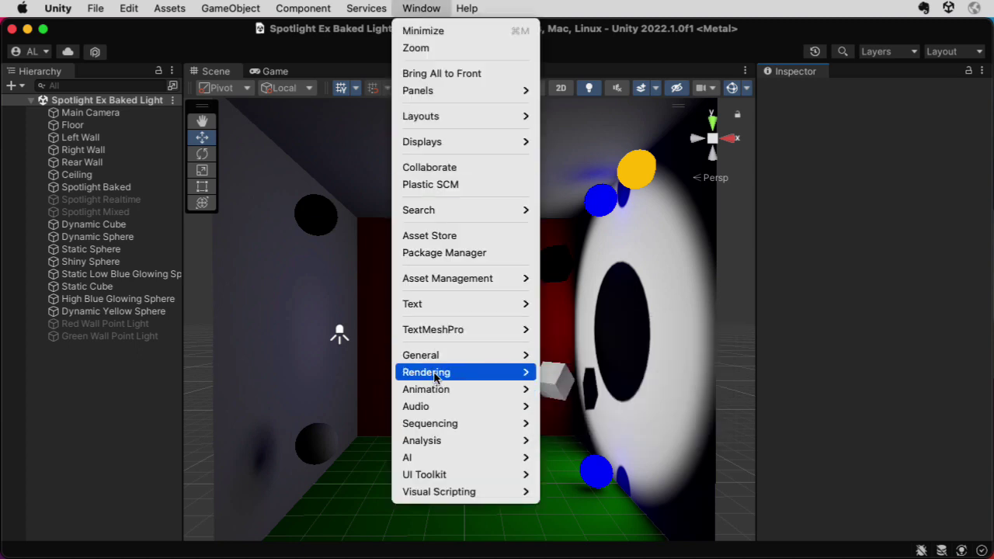
pyautogui.moveTo(515, 374)
pyautogui.click(564, 373)
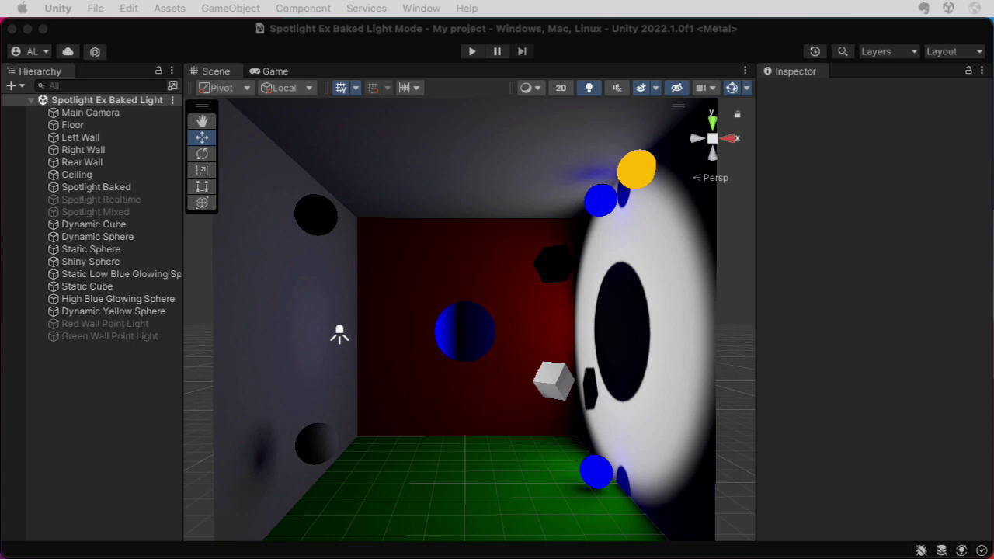
pyautogui.moveTo(722, 415); pyautogui.dragTo(668, 80)
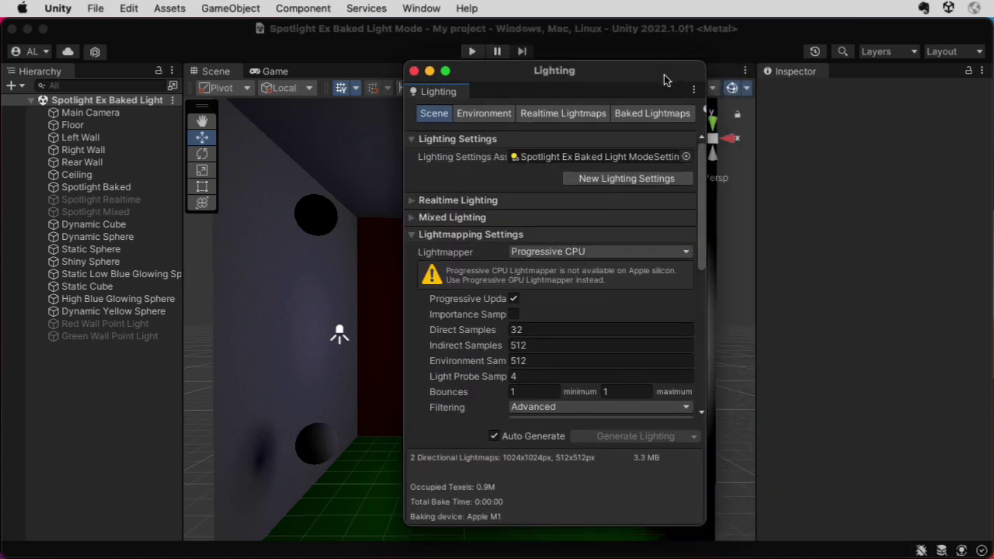
pyautogui.click(660, 116)
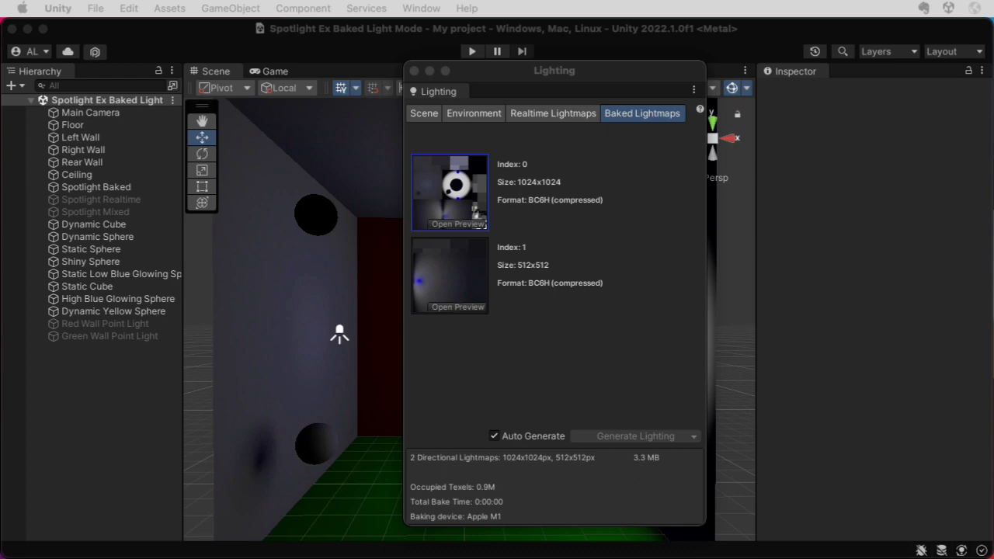
# - Preview the index 0 lightmap, comparing its Baked Lightmap and Baked Directionality maps, and close the preview
pyautogui.moveTo(647, 337); pyautogui.dragTo(488, 97)
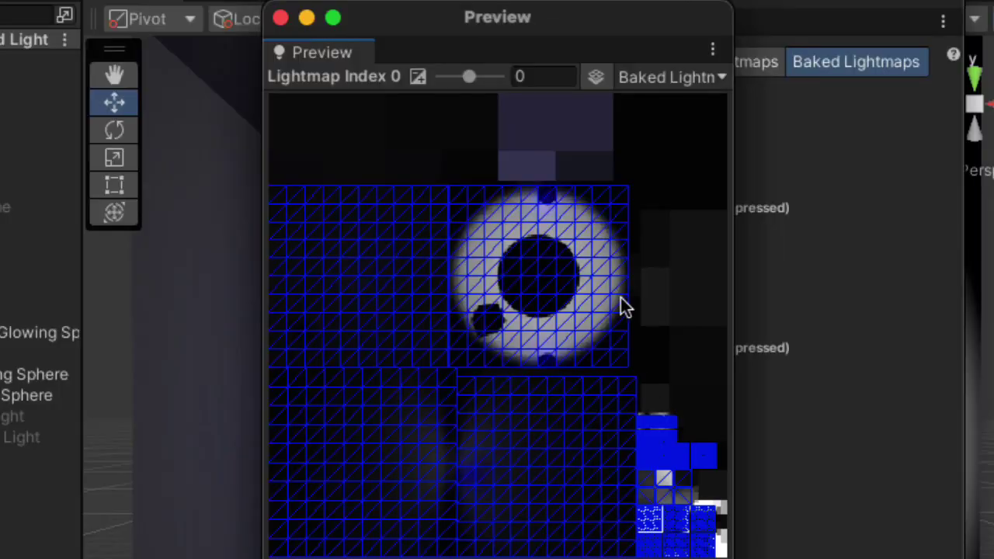
pyautogui.click(682, 80)
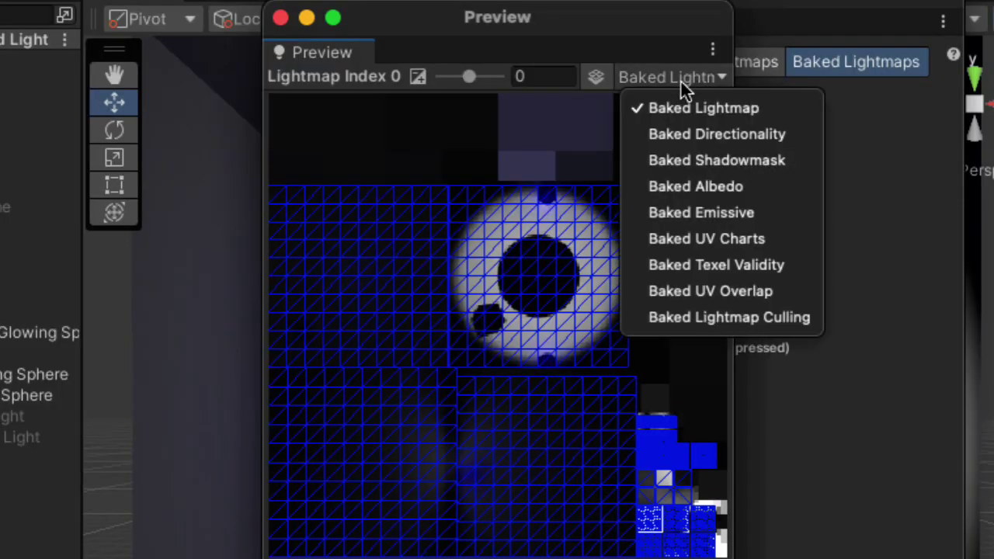
pyautogui.click(694, 133)
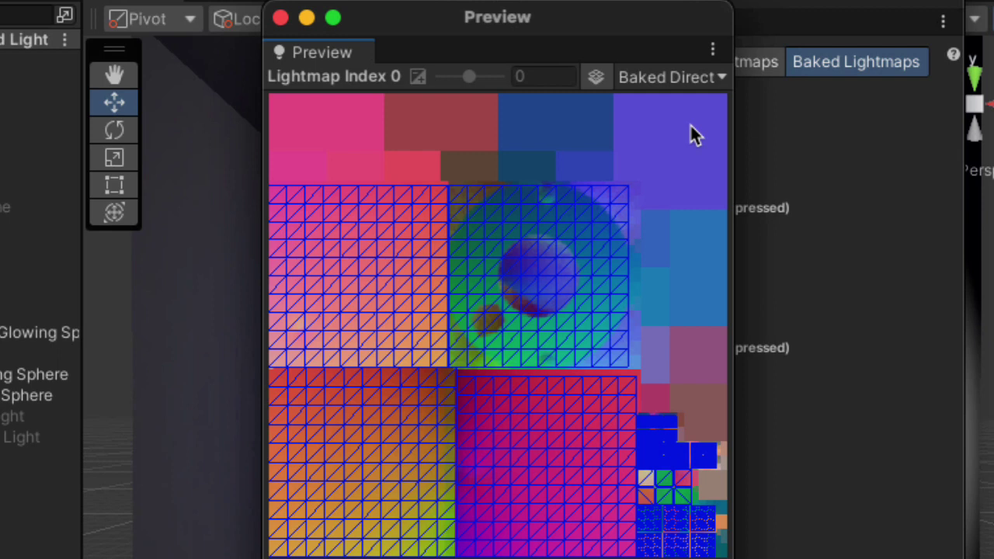
pyautogui.click(711, 77)
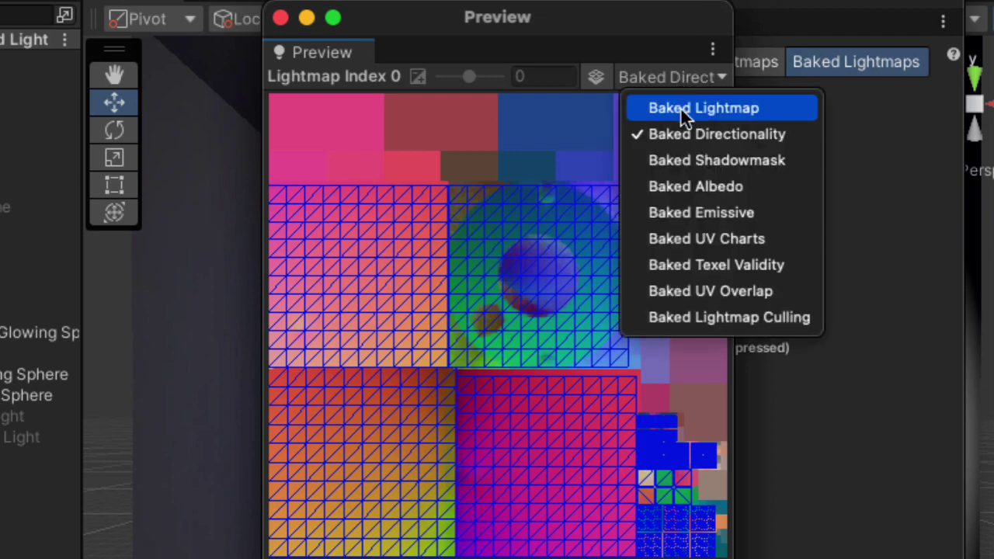
pyautogui.click(680, 108)
pyautogui.click(678, 84)
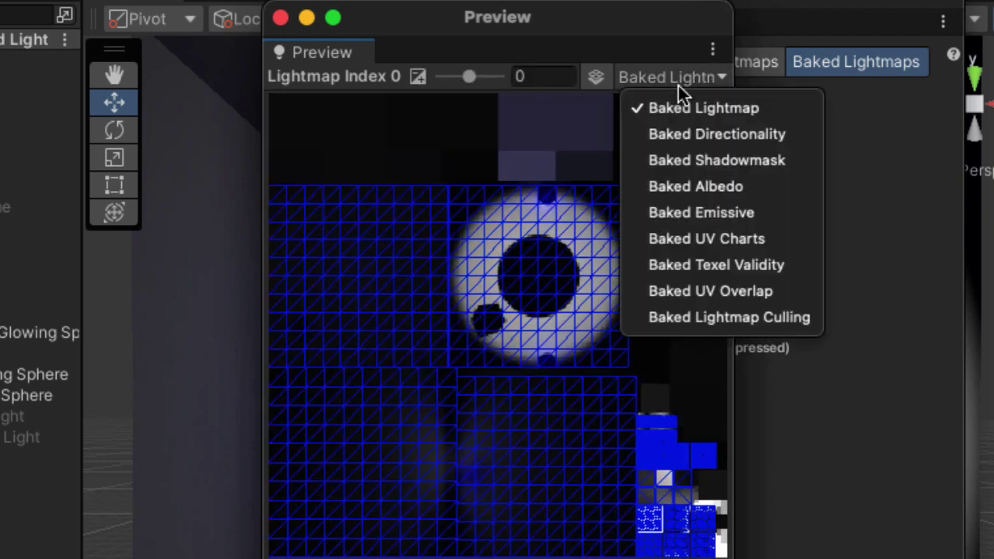
pyautogui.click(682, 136)
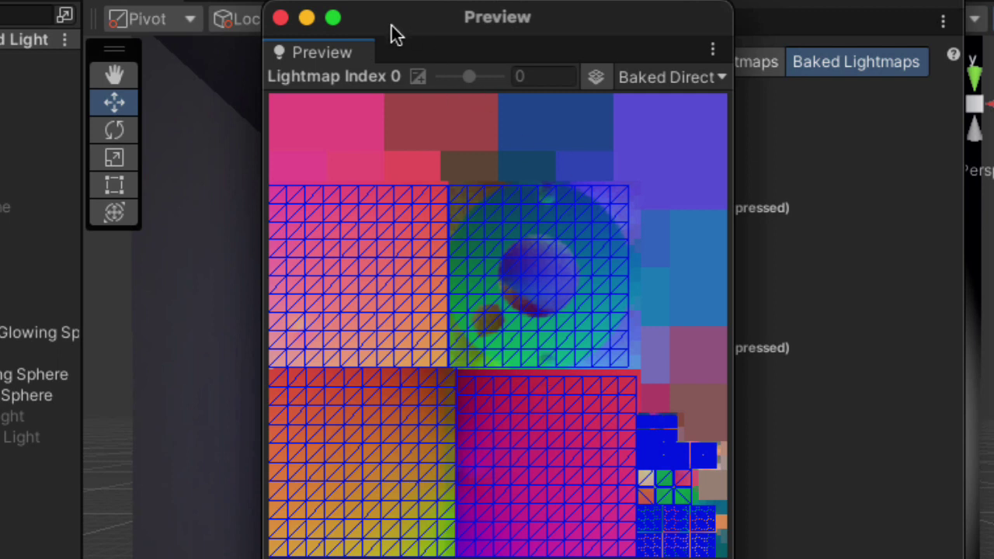
pyautogui.click(281, 18)
# - Preview the index 1 lightmap and view its Baked Directionality map
pyautogui.click(533, 362)
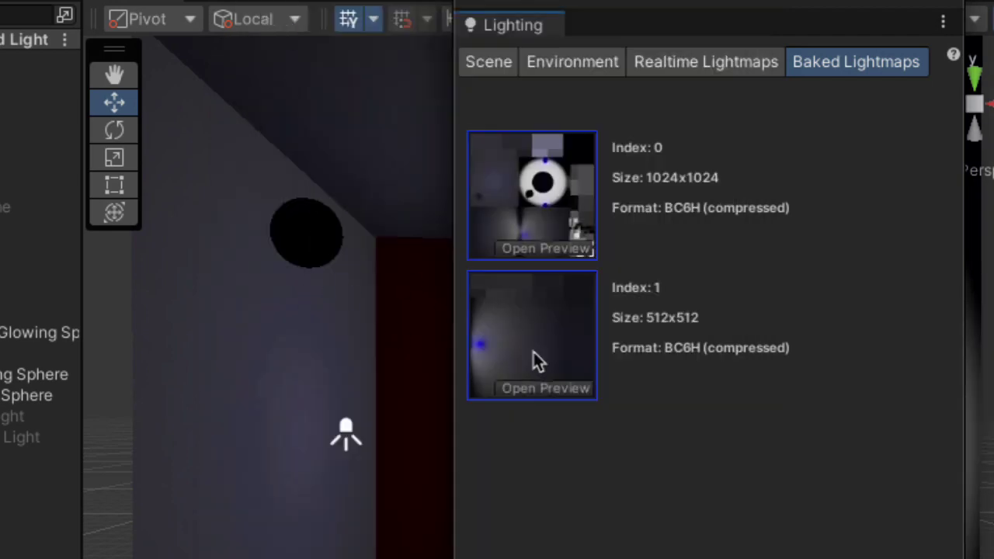
pyautogui.click(553, 386)
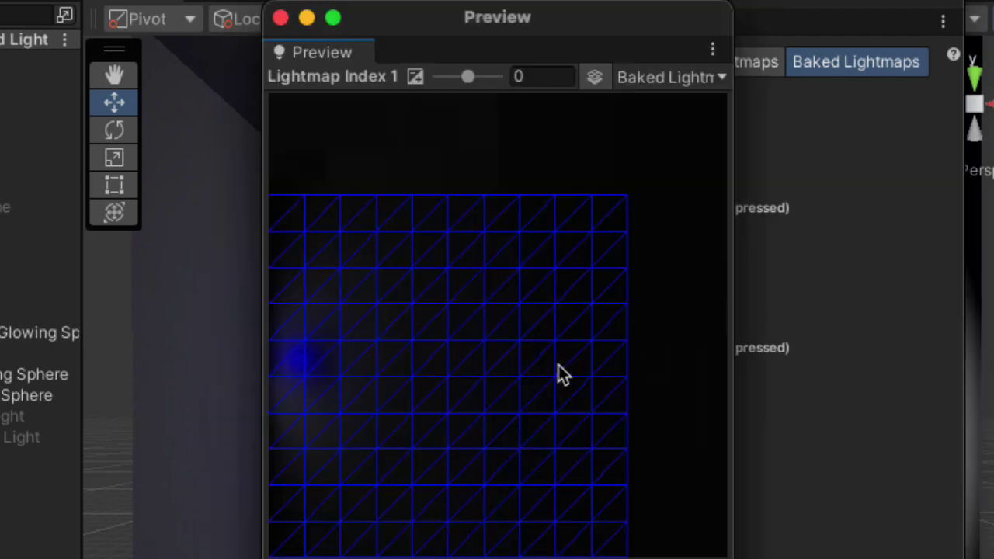
pyautogui.click(686, 78)
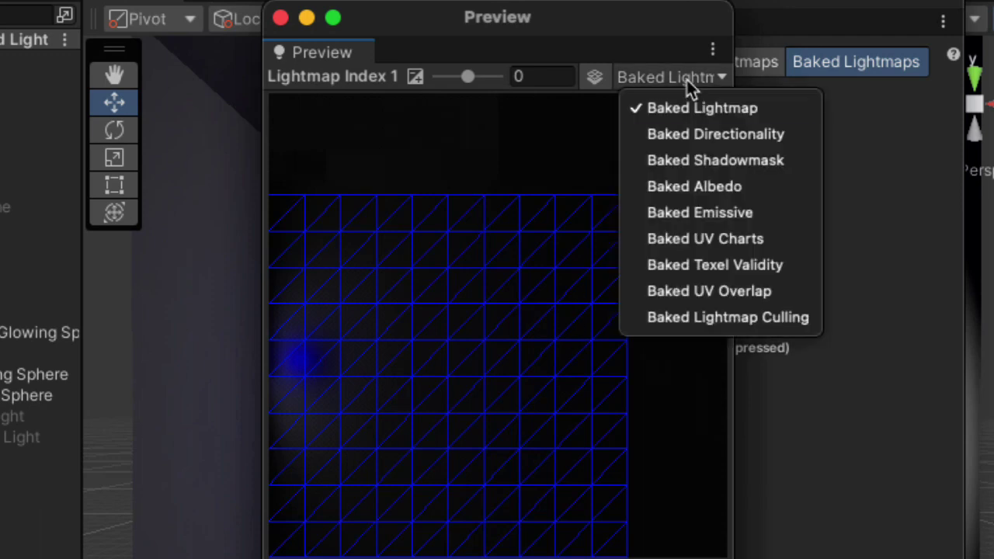
pyautogui.click(690, 133)
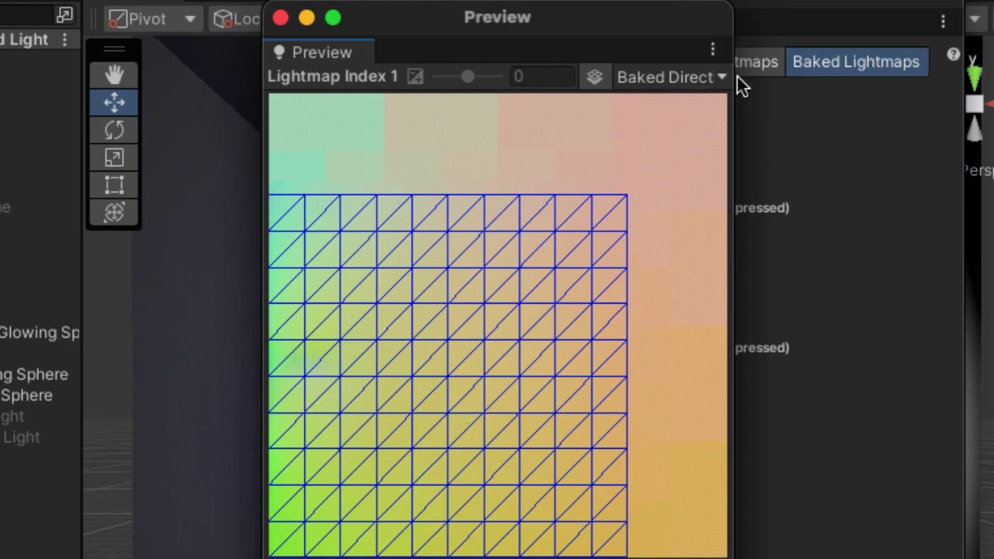
# - Return to the baked lightmaps list, preview the index 0 lightmap again and show its Baked Directionality map
pyautogui.click(857, 95)
pyautogui.doubleClick(514, 198)
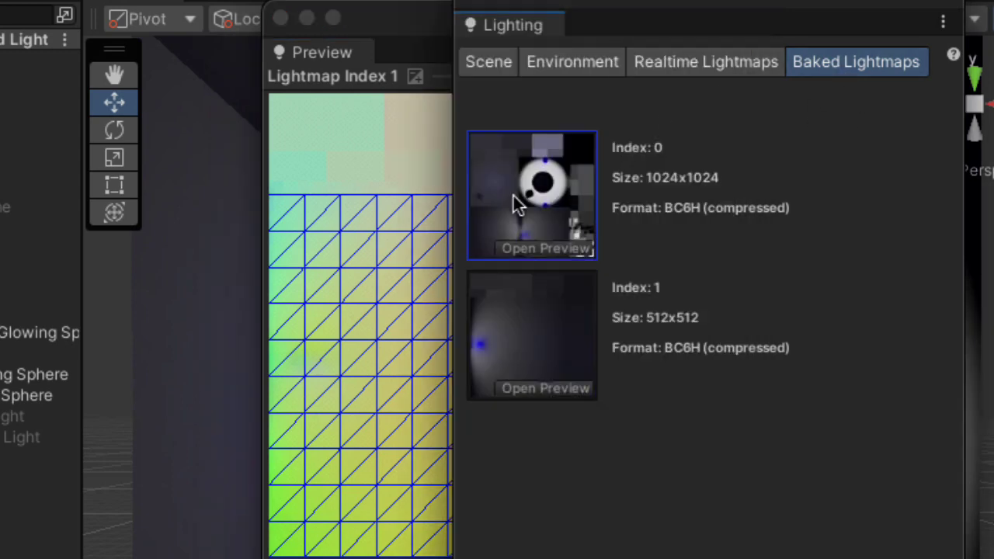
pyautogui.click(693, 78)
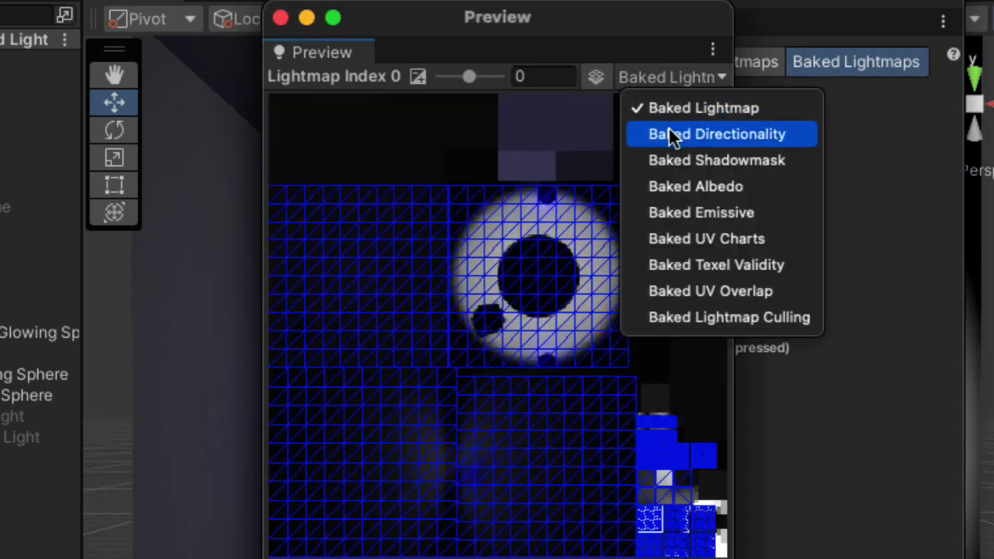
pyautogui.click(673, 134)
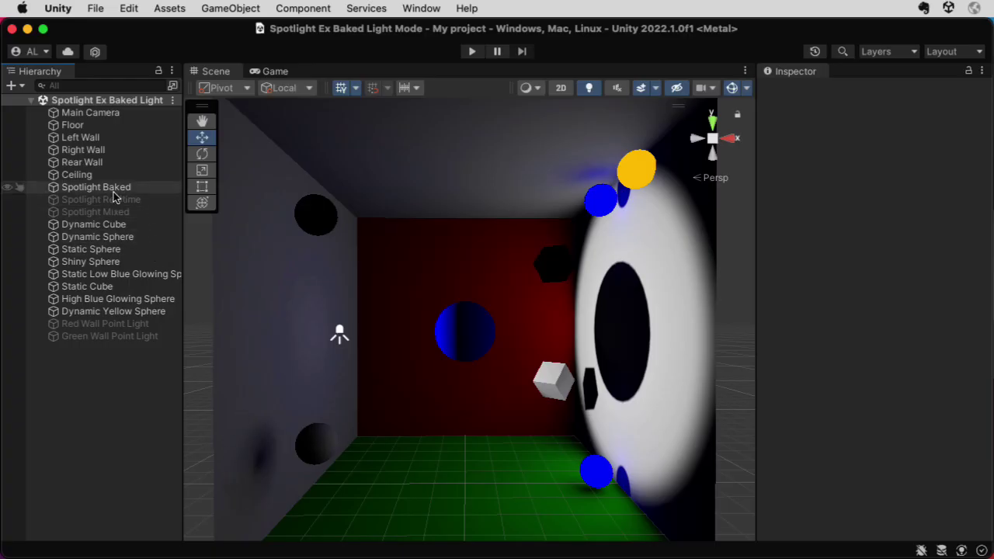
# - Select the Spotlight Baked light in the room and set its Indirect Multiplier to 0
pyautogui.click(341, 334)
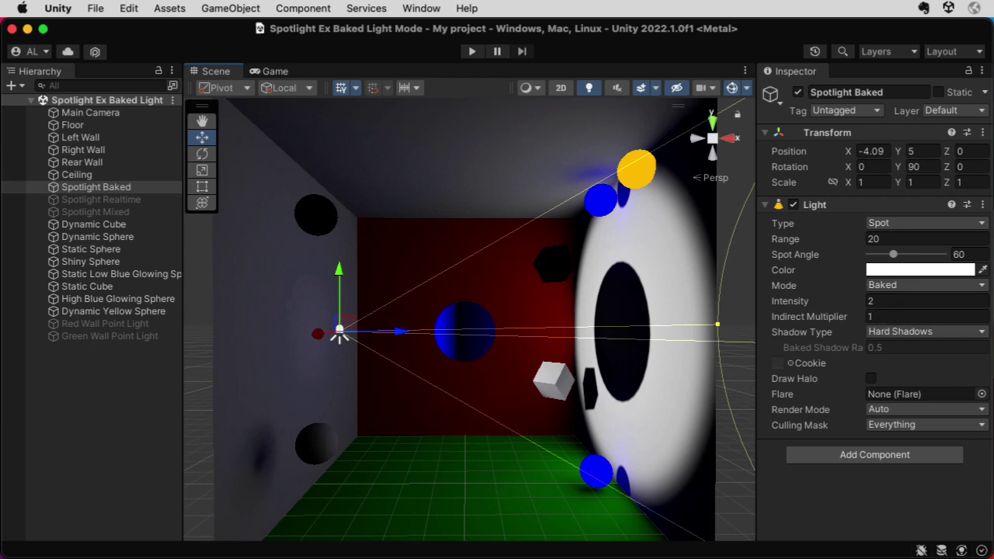
pyautogui.click(885, 317)
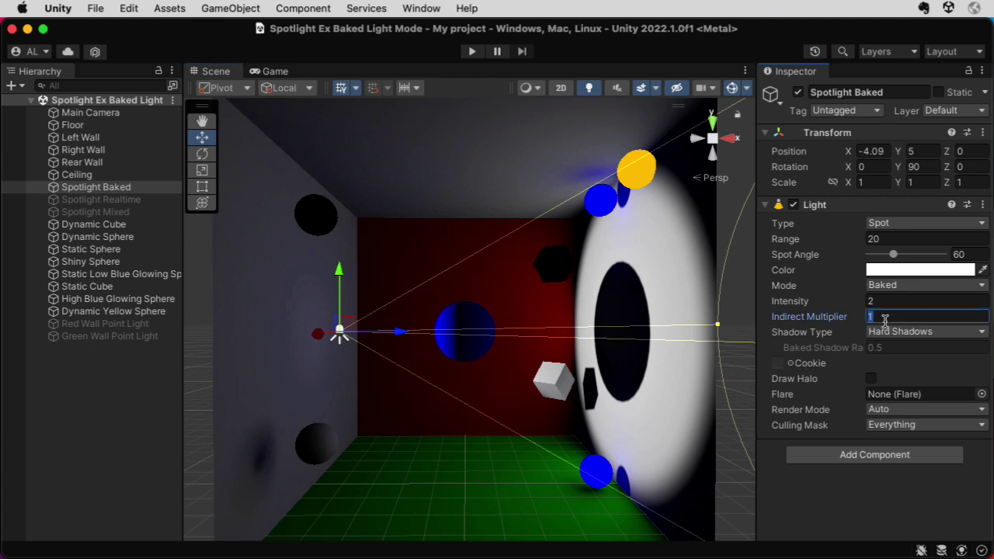
pyautogui.press('BackSpace')
pyautogui.write('0')
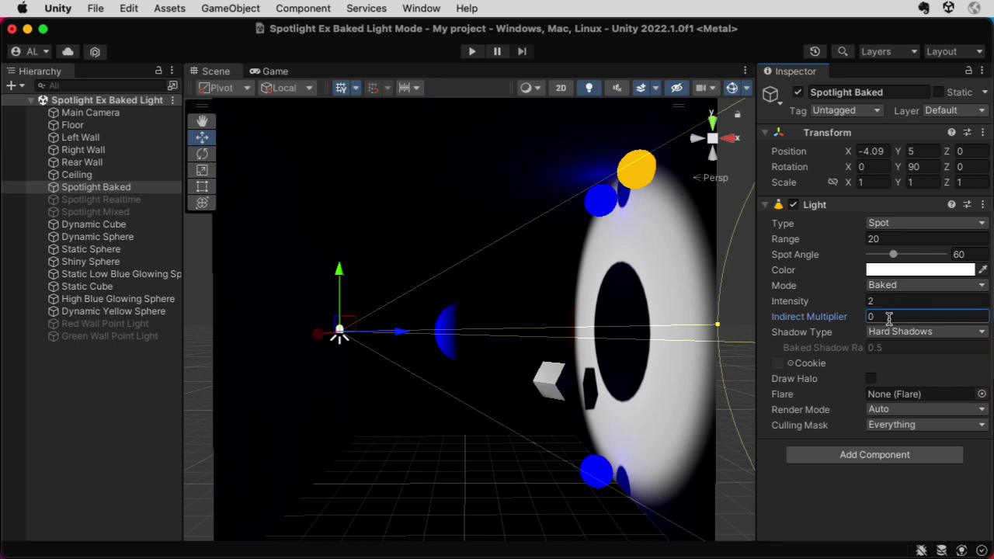
# - Raise the baked spotlight's Indirect Multiplier to 10
pyautogui.click(844, 322)
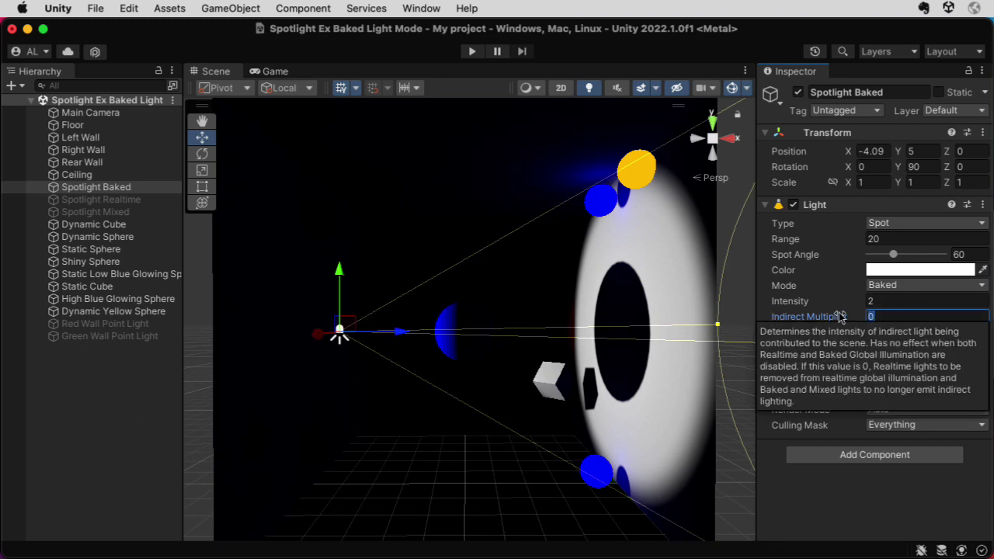
pyautogui.write('10')
pyautogui.press('Return')
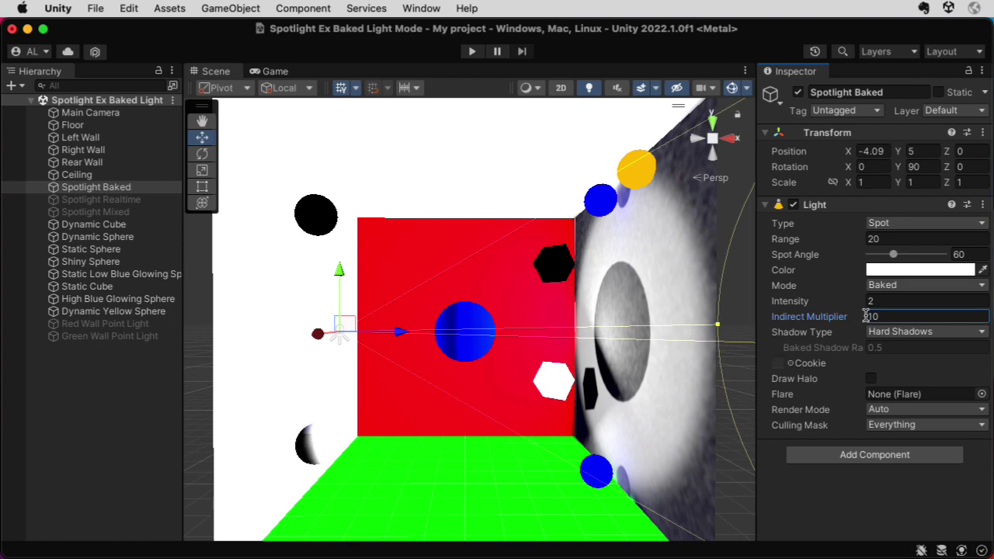
# - Set the baked spotlight's Indirect Multiplier to 1, and also try a value of 0.5
pyautogui.doubleClick(892, 316)
pyautogui.write('2')
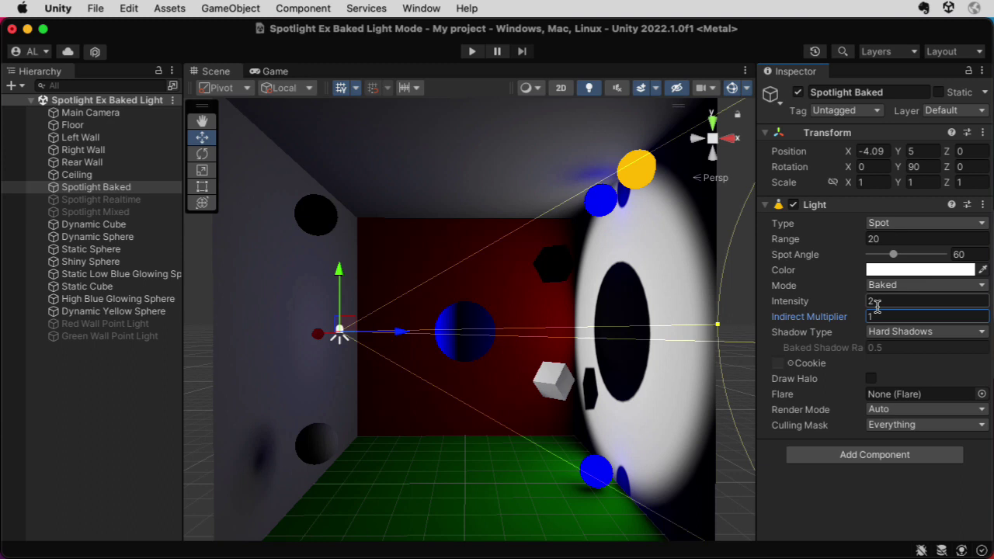
pyautogui.click(879, 316)
pyautogui.write('0.5')
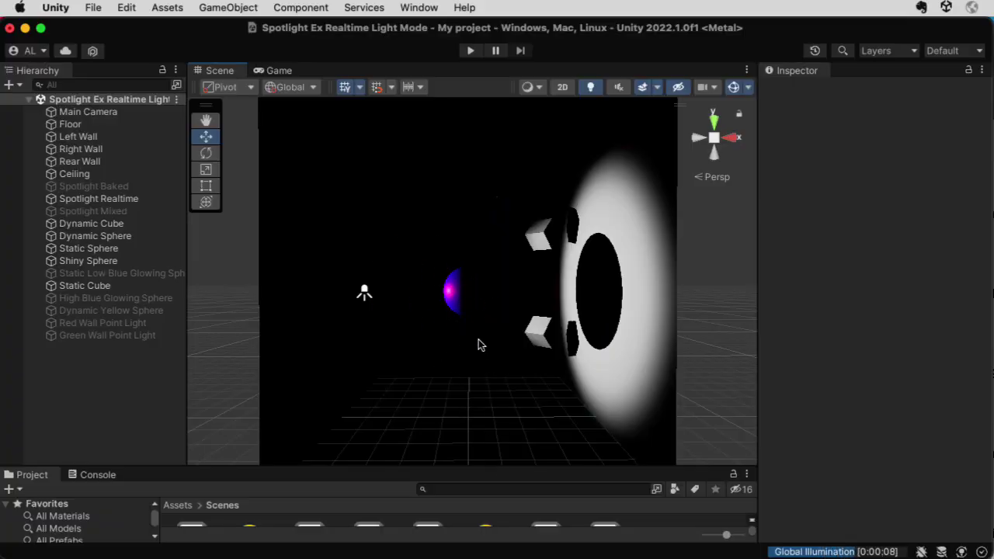
# - In the Spotlight Ex Realtime Light Mode scene, change the Spotlight Realtime's light Mode to Mixed and deselect it
pyautogui.click(363, 294)
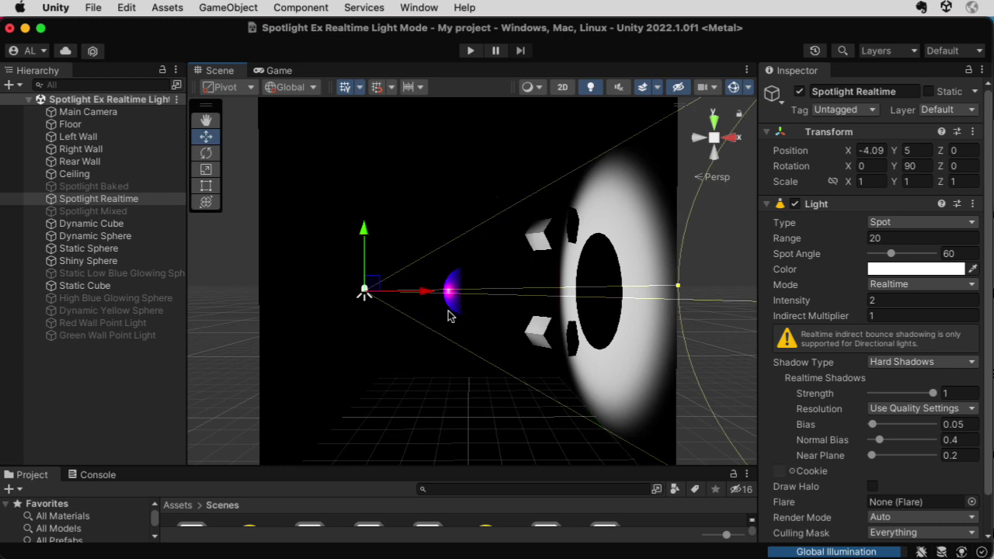
pyautogui.click(220, 381)
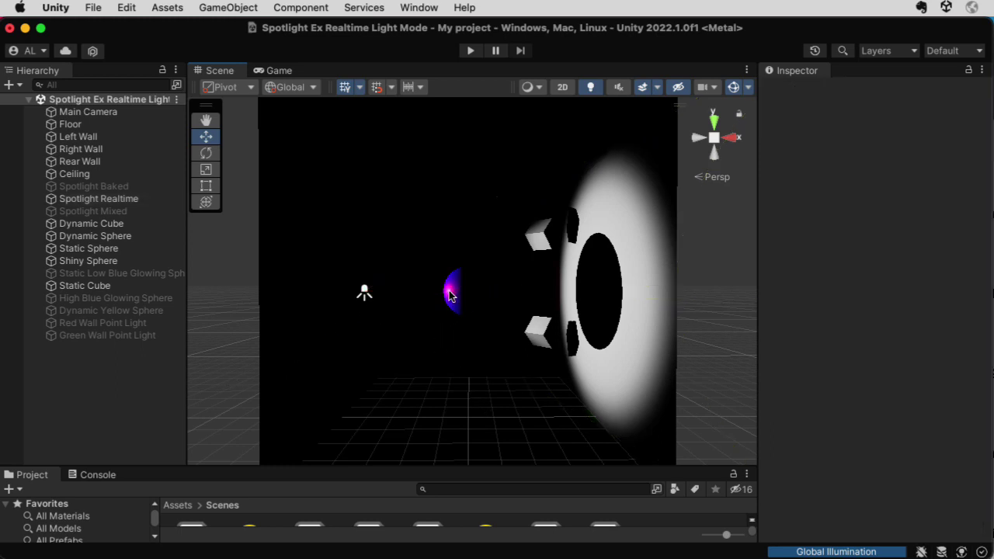
pyautogui.click(365, 293)
pyautogui.click(897, 285)
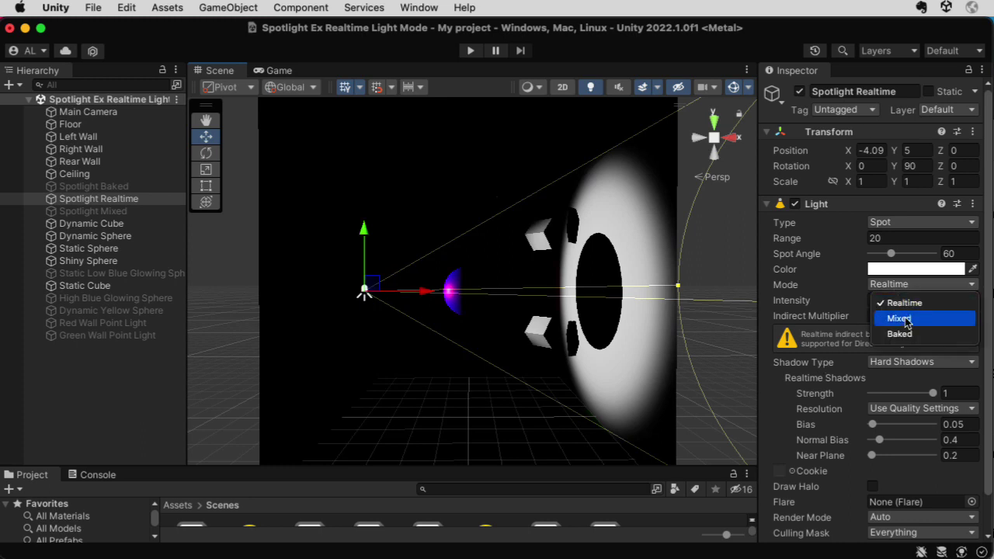
pyautogui.click(899, 318)
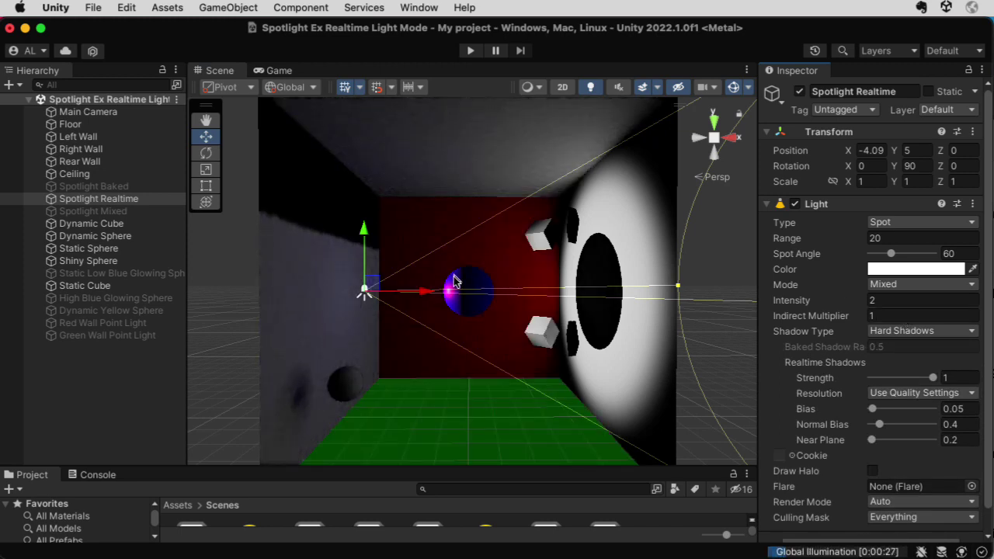
pyautogui.click(204, 319)
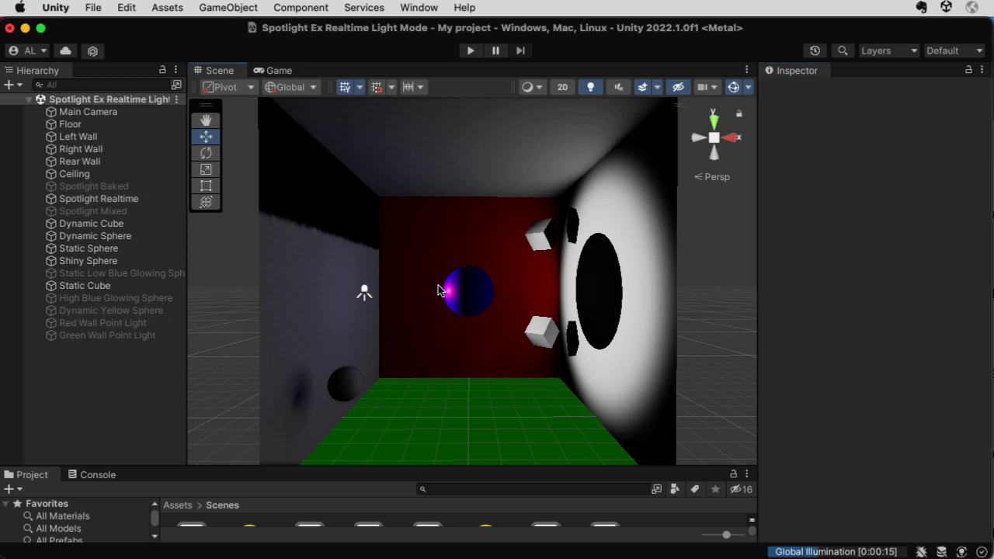